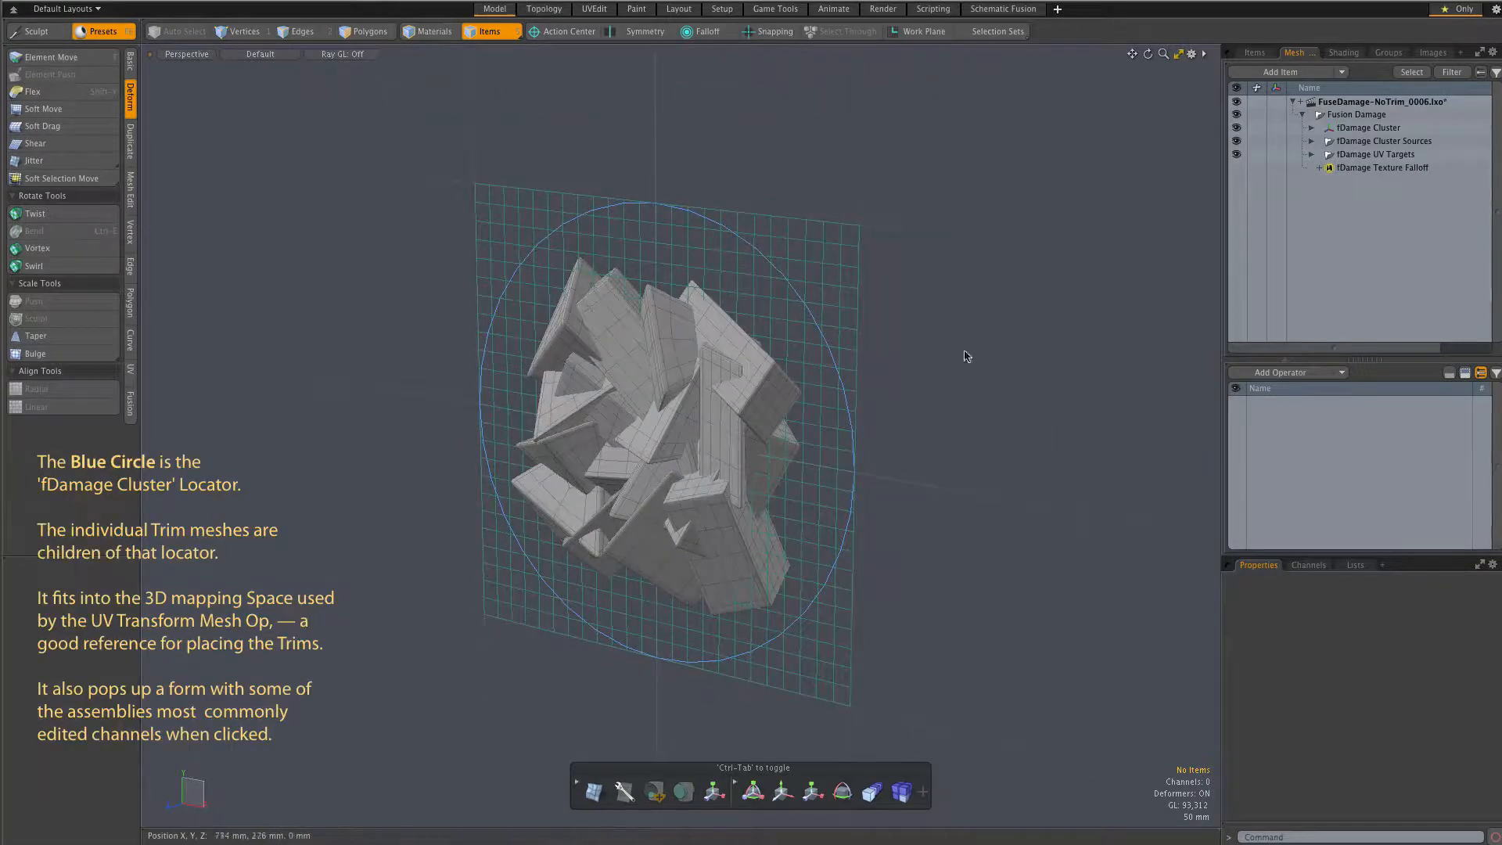
- Try moving the fDamage UVPlane target mesh about 846 mm along X, and undo the move
{"action": "mouse_move", "coordinate": [1007, 345]}
{"action": "left_mouse_down", "text": "alt"}
{"action": "mouse_move", "coordinate": [949, 345]}
{"action": "mouse_move", "coordinate": [906, 377]}
{"action": "mouse_move", "coordinate": [1004, 335]}
{"action": "mouse_move", "coordinate": [991, 357]}
{"action": "left_mouse_up", "text": "alt"}
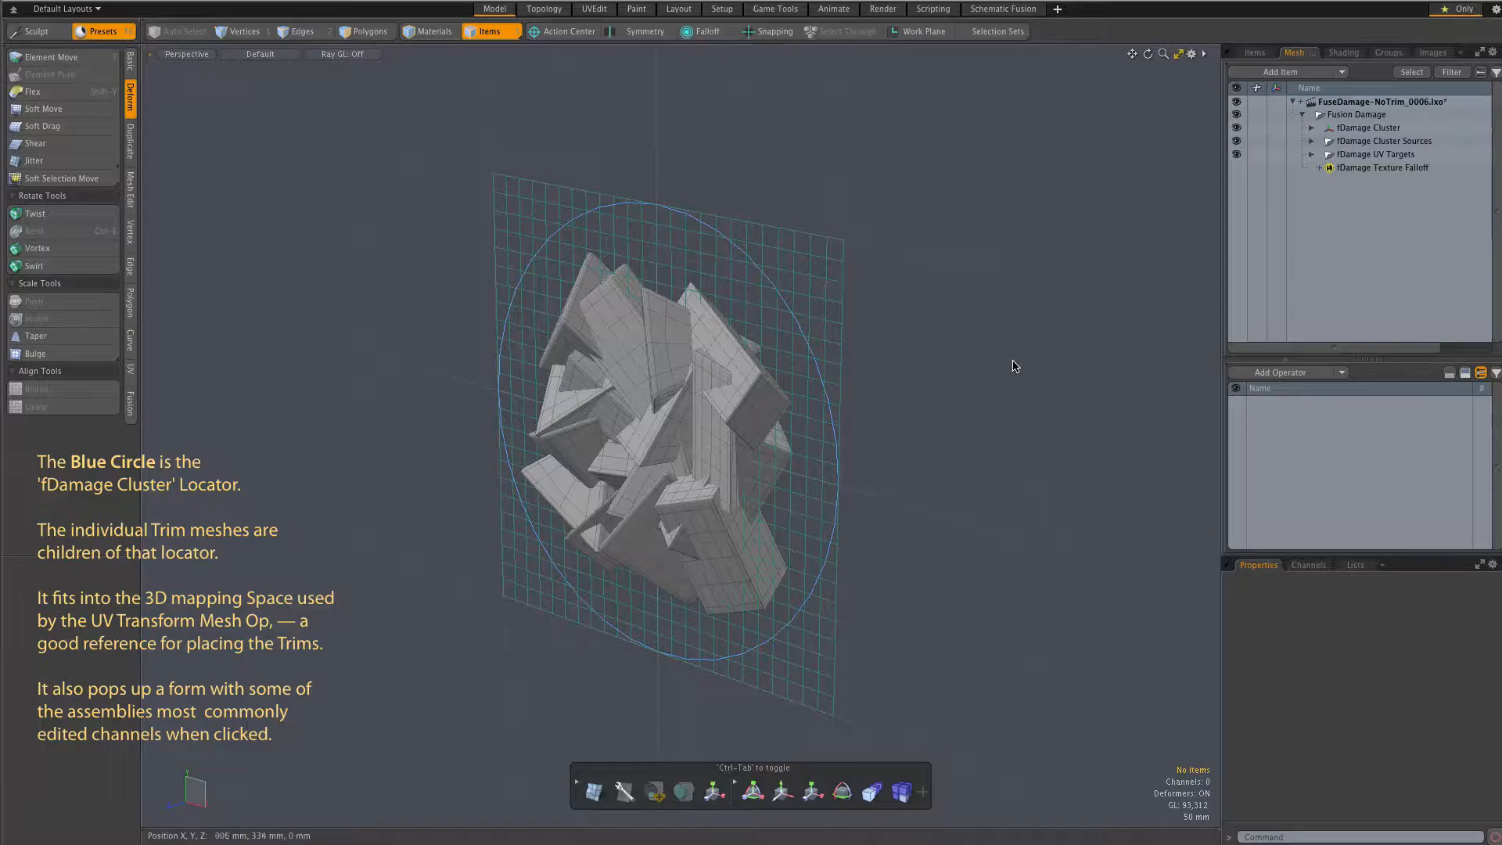
{"action": "left_click_drag", "start_coordinate": [1026, 360], "coordinate": [1029, 249], "text": "alt"}
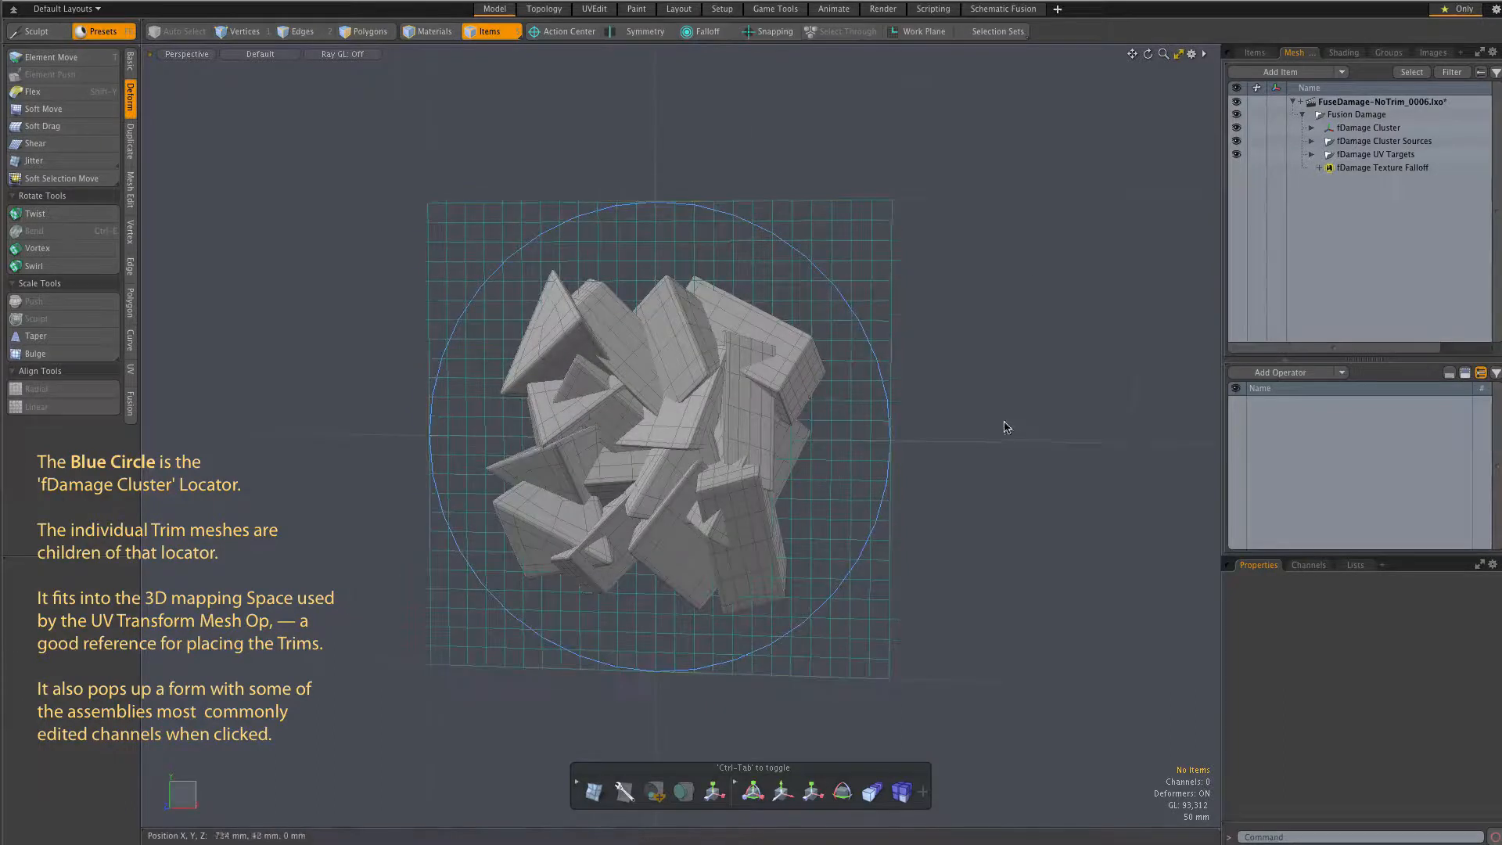
{"action": "left_click_drag", "start_coordinate": [1009, 427], "coordinate": [814, 325], "text": "alt"}
{"action": "left_click", "coordinate": [802, 326]}
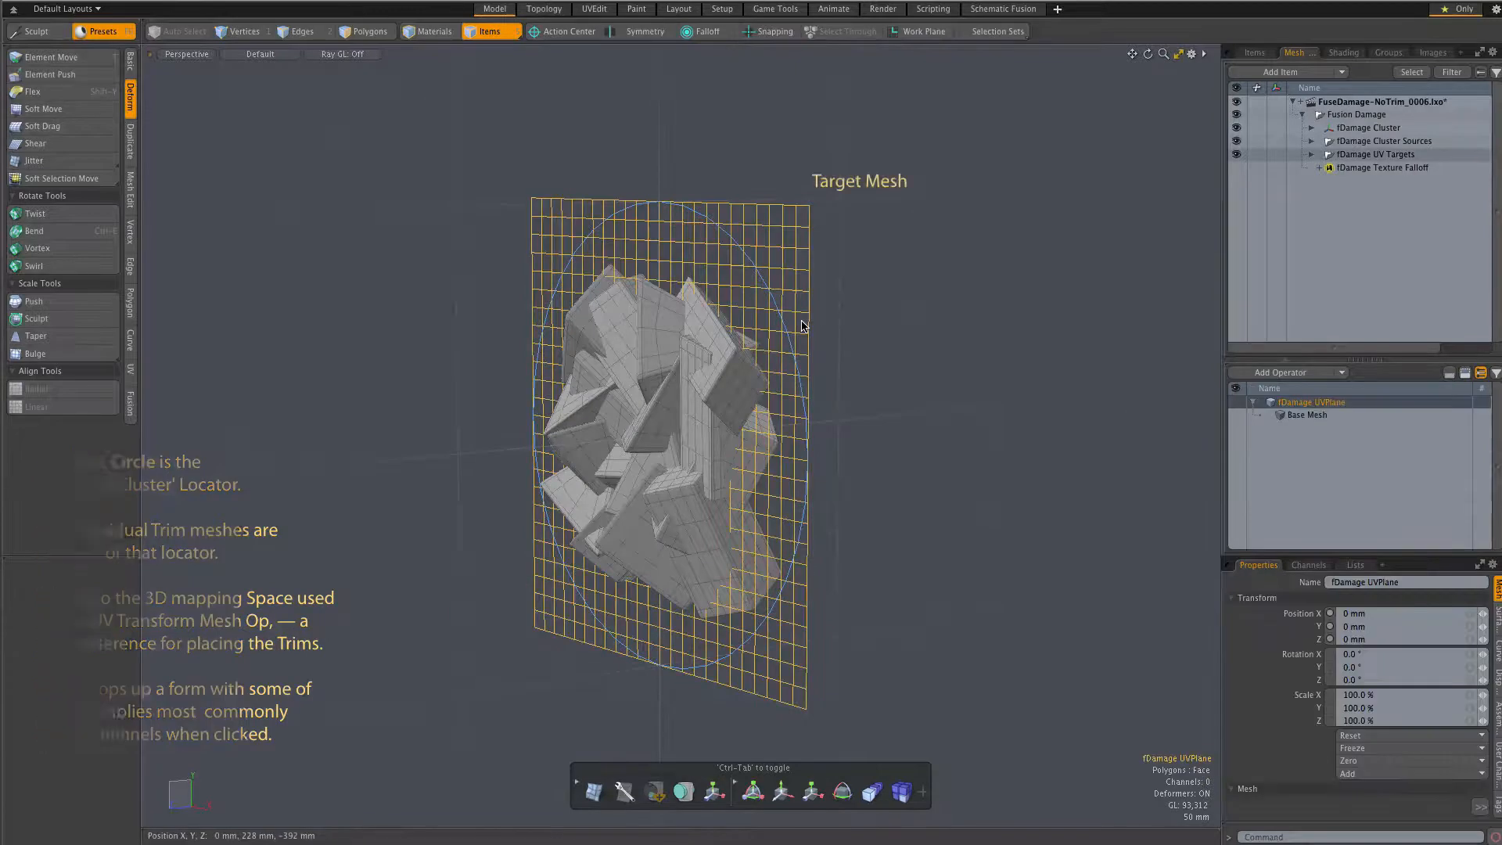
{"action": "left_click_drag", "start_coordinate": [898, 389], "coordinate": [955, 399], "text": "alt"}
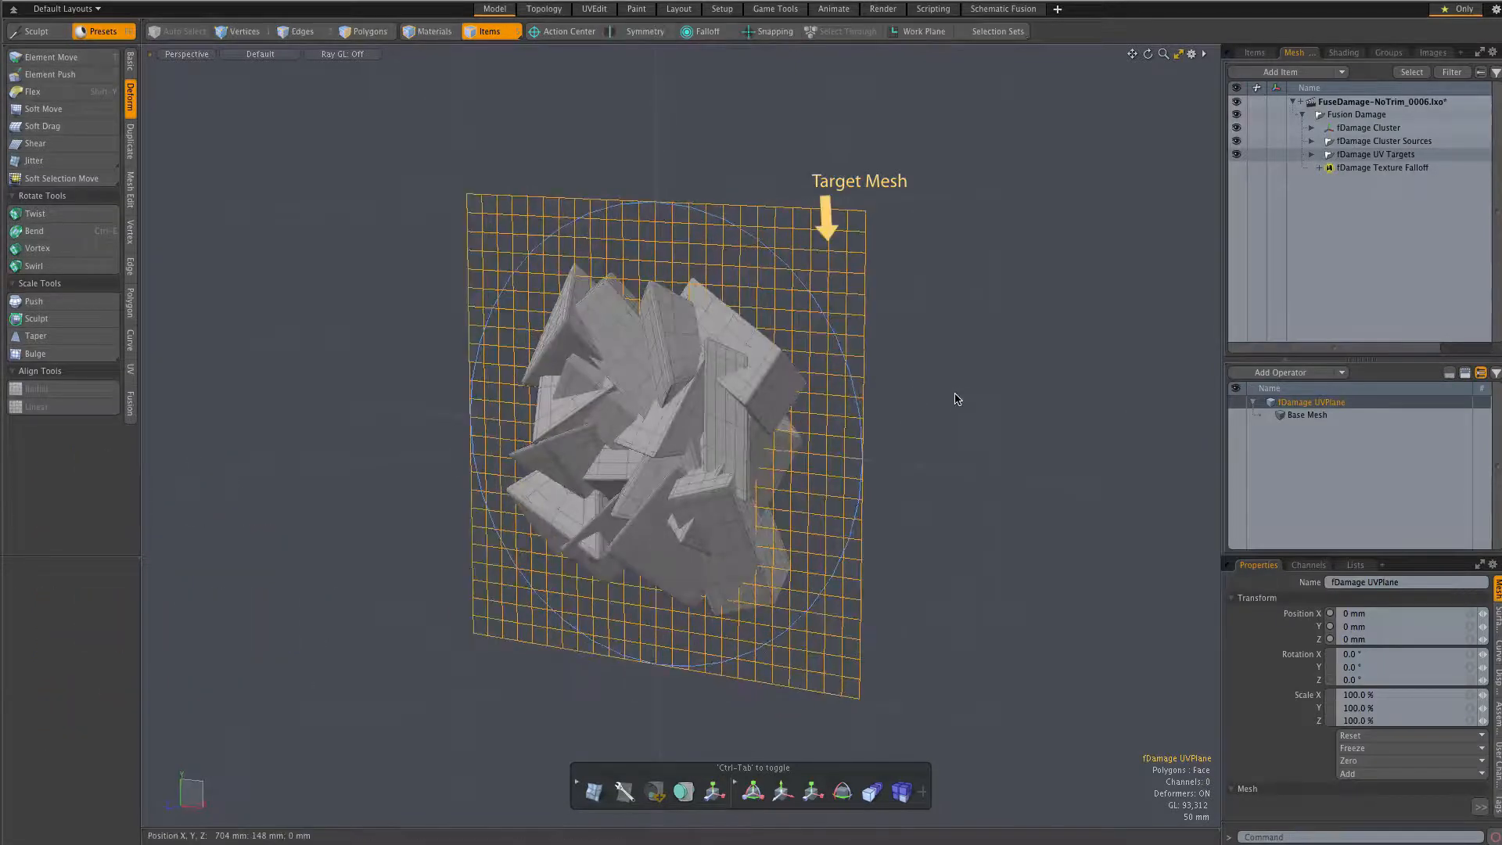
{"action": "key", "text": "w"}
{"action": "left_click_drag", "start_coordinate": [704, 441], "coordinate": [1037, 477]}
{"action": "left_click_drag", "start_coordinate": [754, 436], "coordinate": [788, 436]}
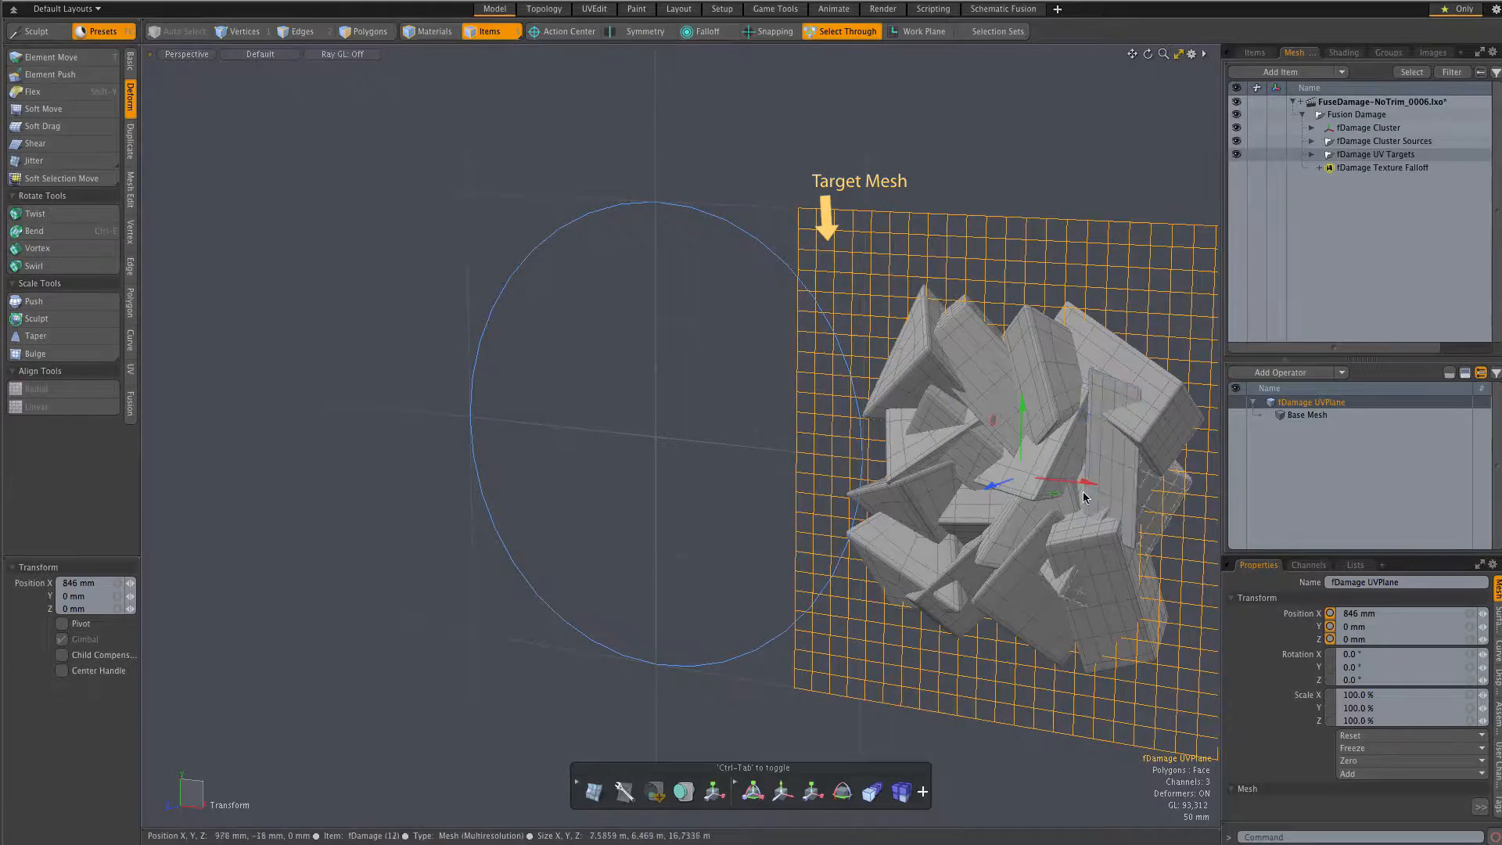
{"action": "key", "text": "ctrl+z"}
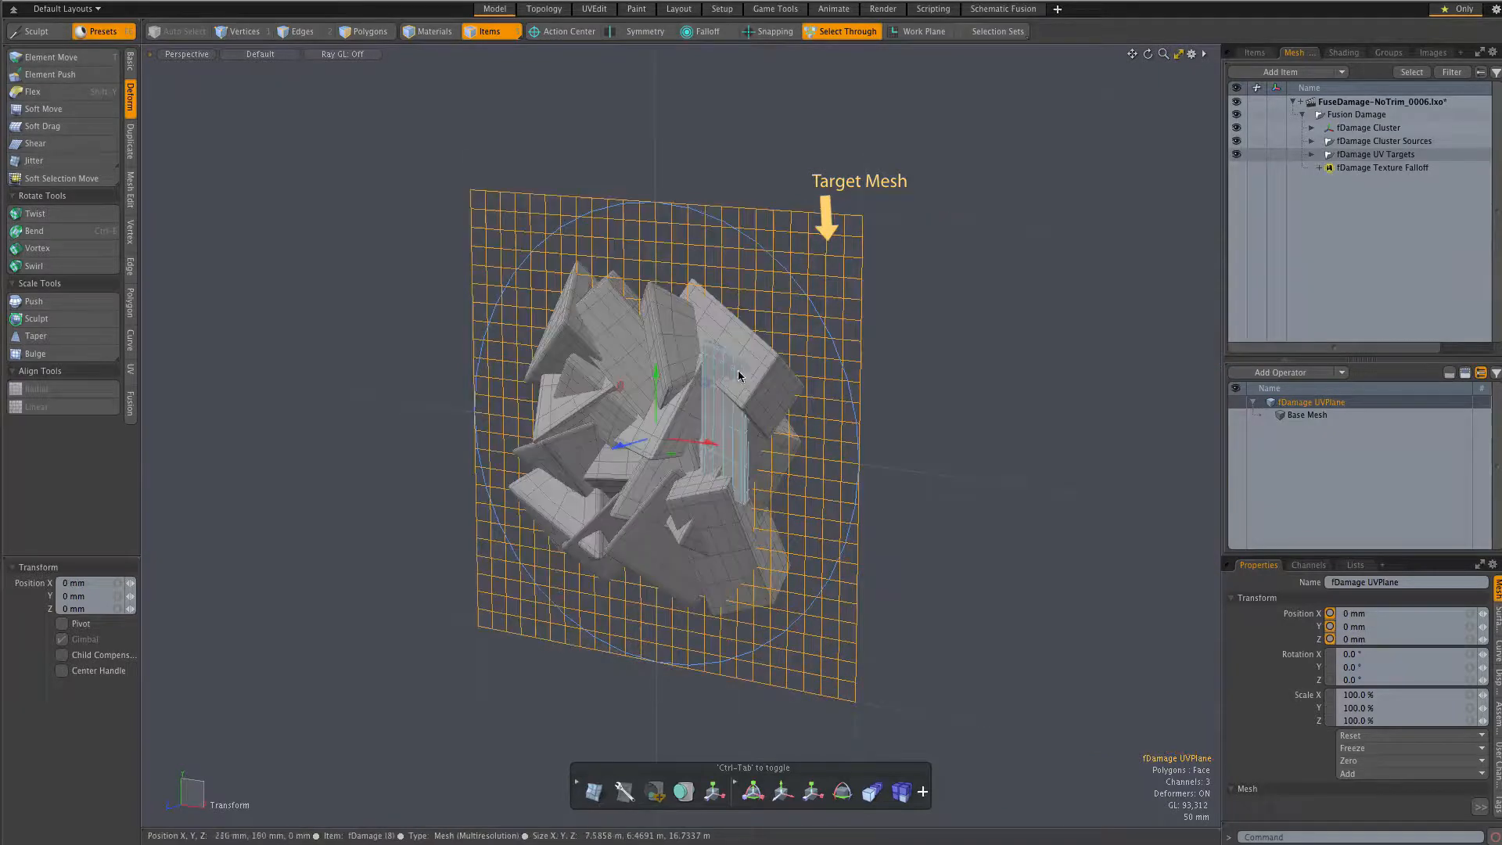
- Expand the fDamage Cluster locator, select its first fDamage trim mesh, and reveal the operators inside that mesh's Fusion Damage Folder
{"action": "left_click_drag", "start_coordinate": [990, 369], "coordinate": [1004, 386], "text": "alt"}
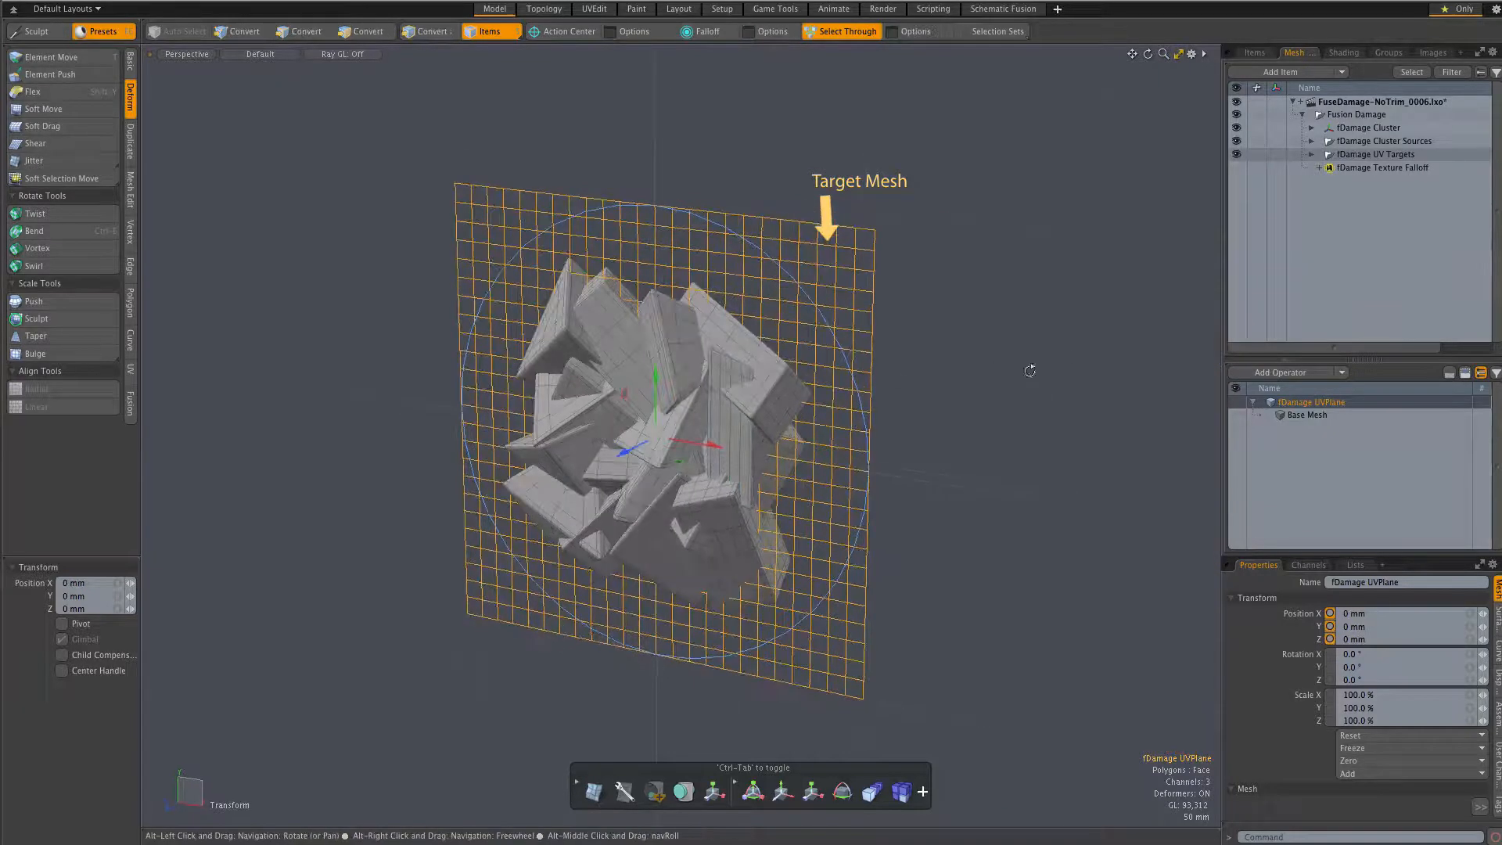
{"action": "left_click", "coordinate": [1311, 128]}
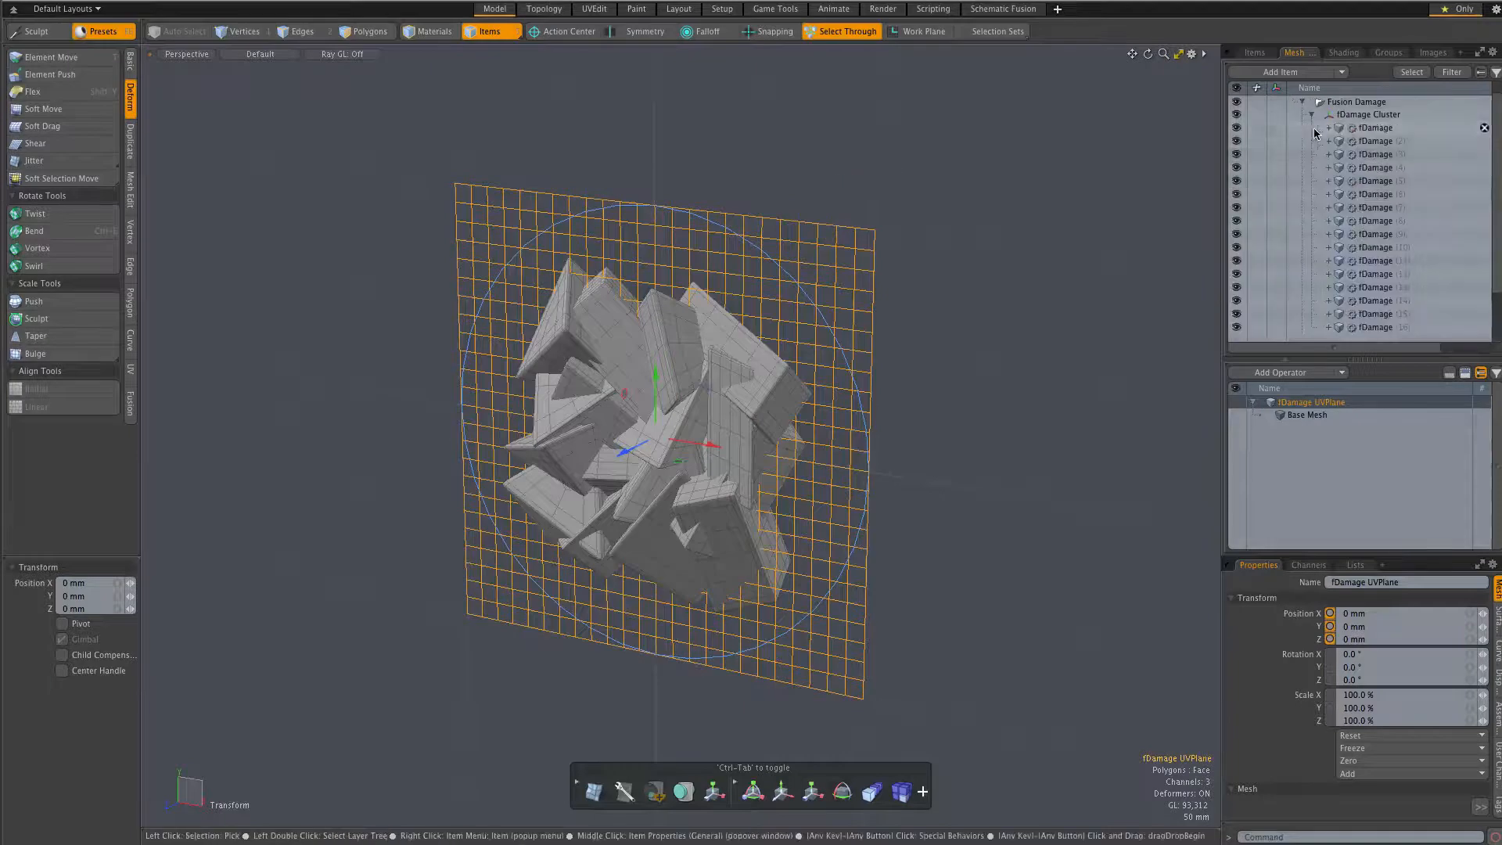
{"action": "left_click", "coordinate": [1361, 128]}
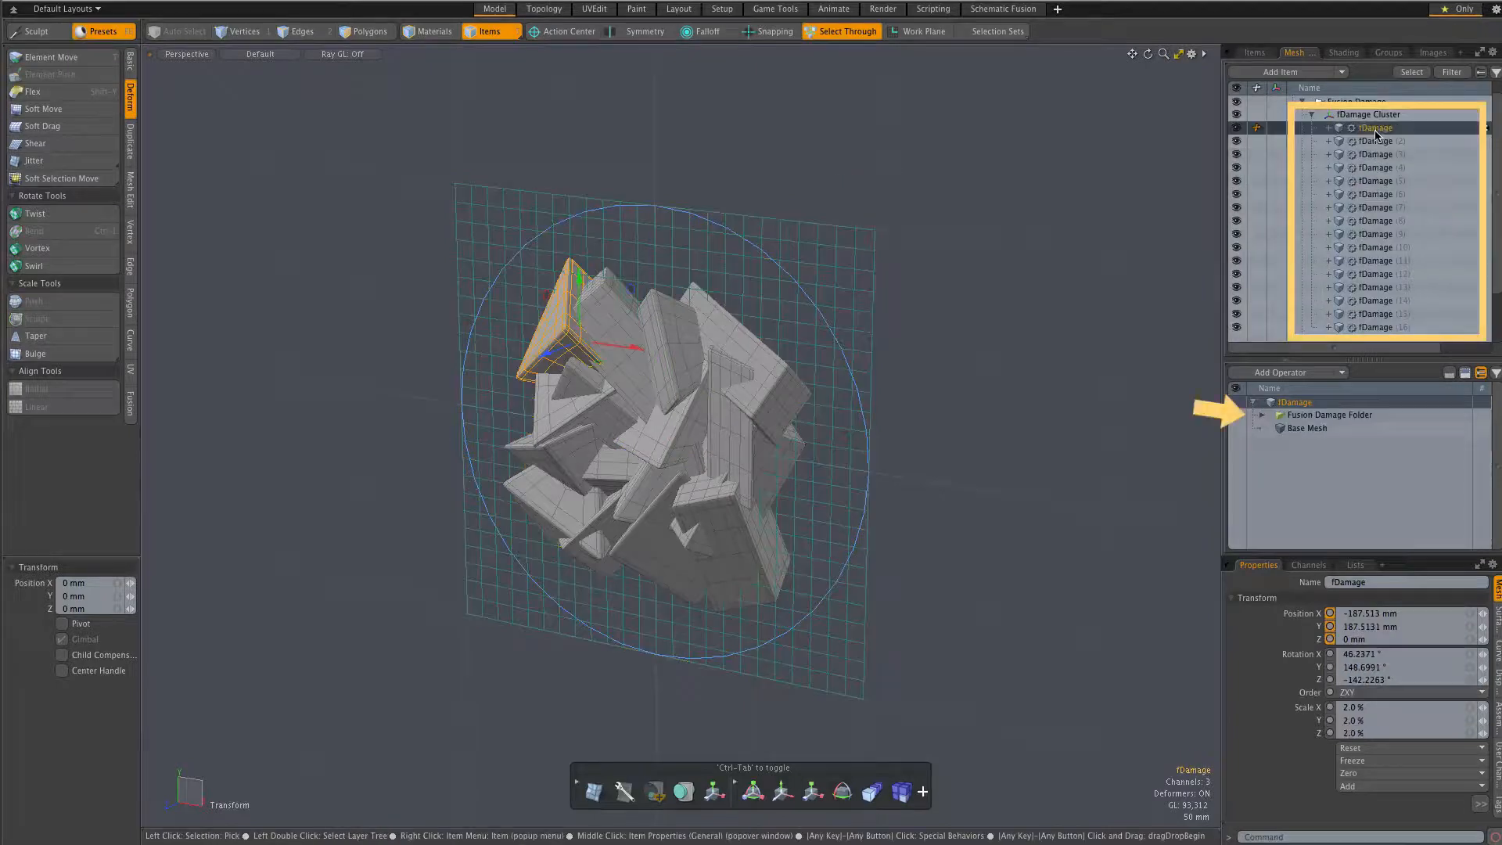
{"action": "left_click", "coordinate": [1261, 414]}
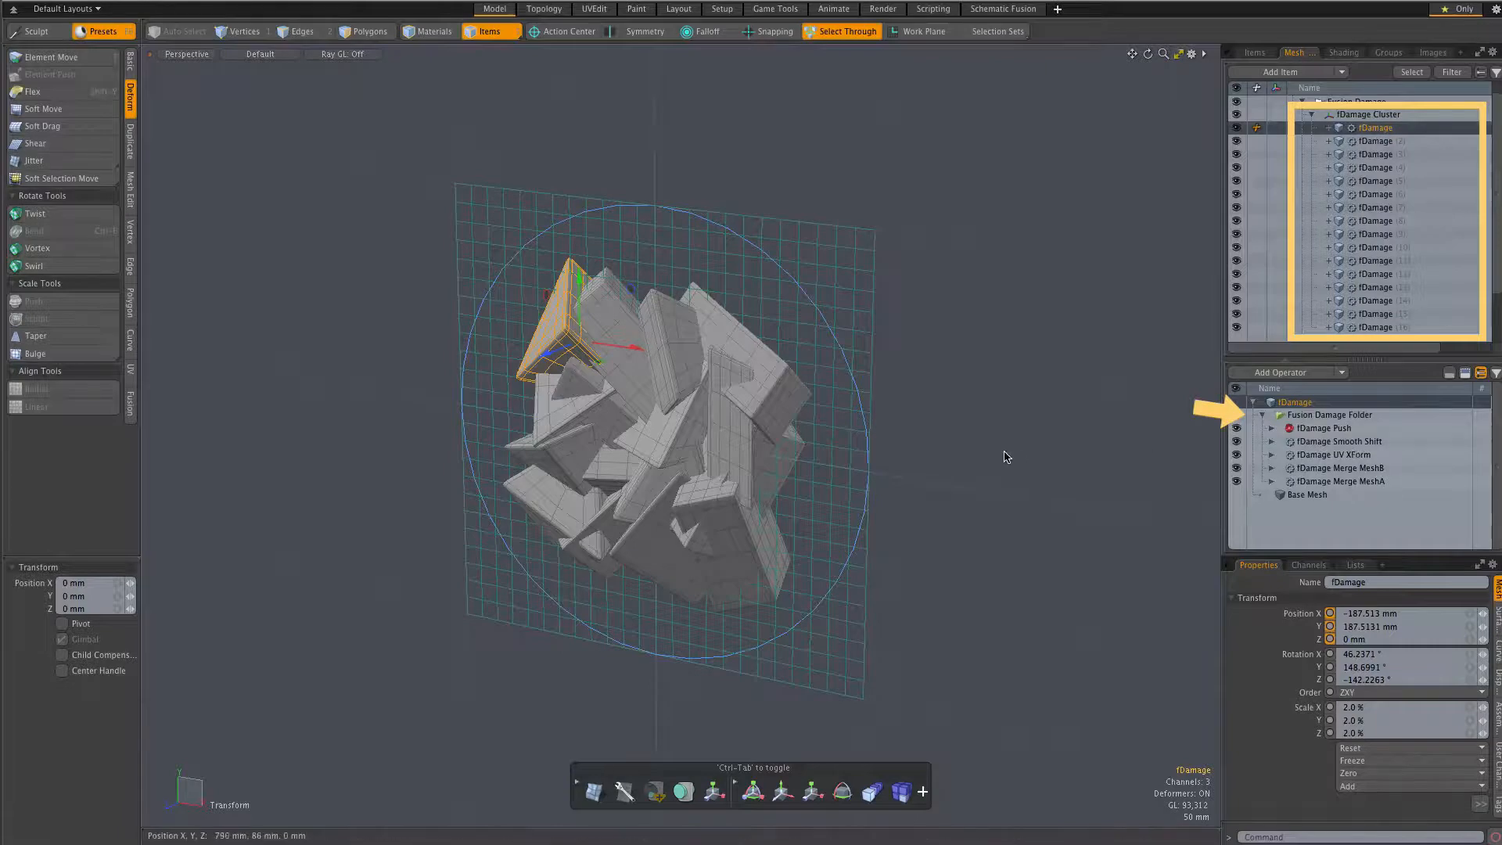
- Enlarge the item list and examine the trim cluster against the blue locator circle from front and back
{"action": "left_click_drag", "start_coordinate": [1003, 467], "coordinate": [1040, 429], "text": "alt"}
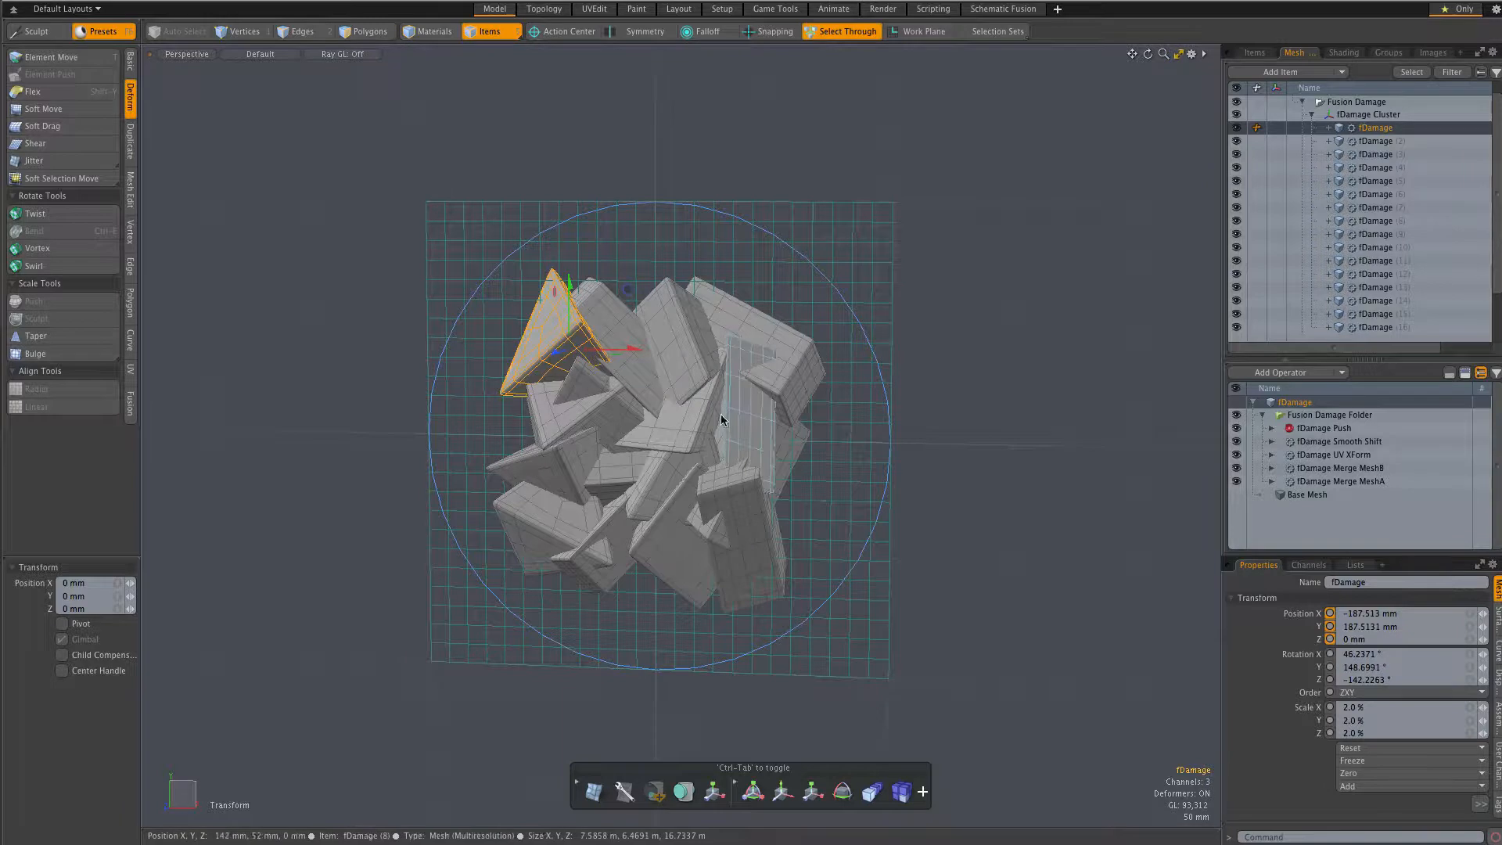
{"action": "left_click_drag", "start_coordinate": [1107, 414], "coordinate": [1040, 572], "text": "alt"}
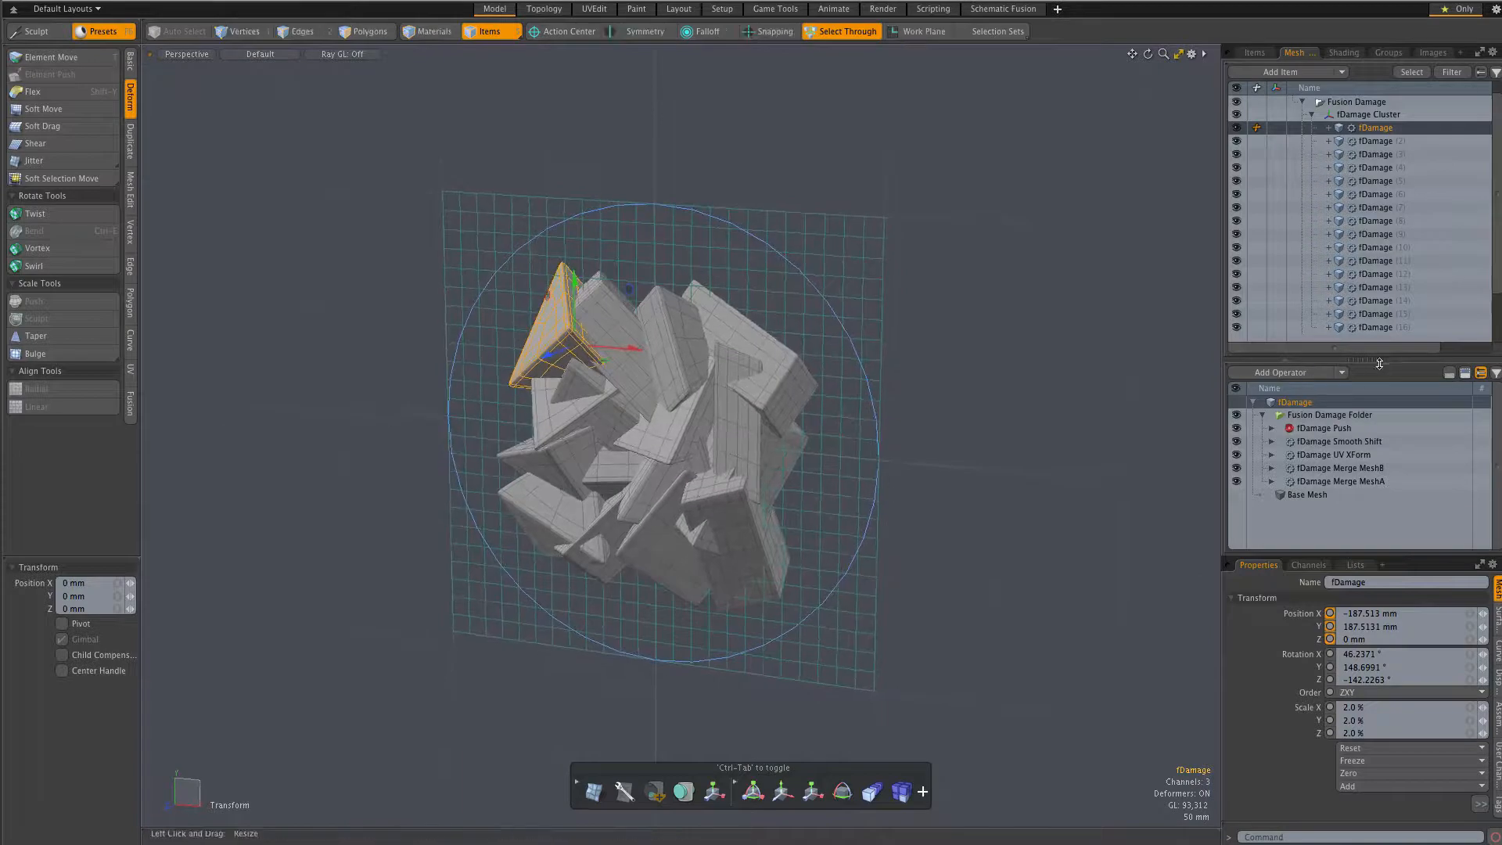
{"action": "left_click_drag", "start_coordinate": [1379, 363], "coordinate": [1379, 434]}
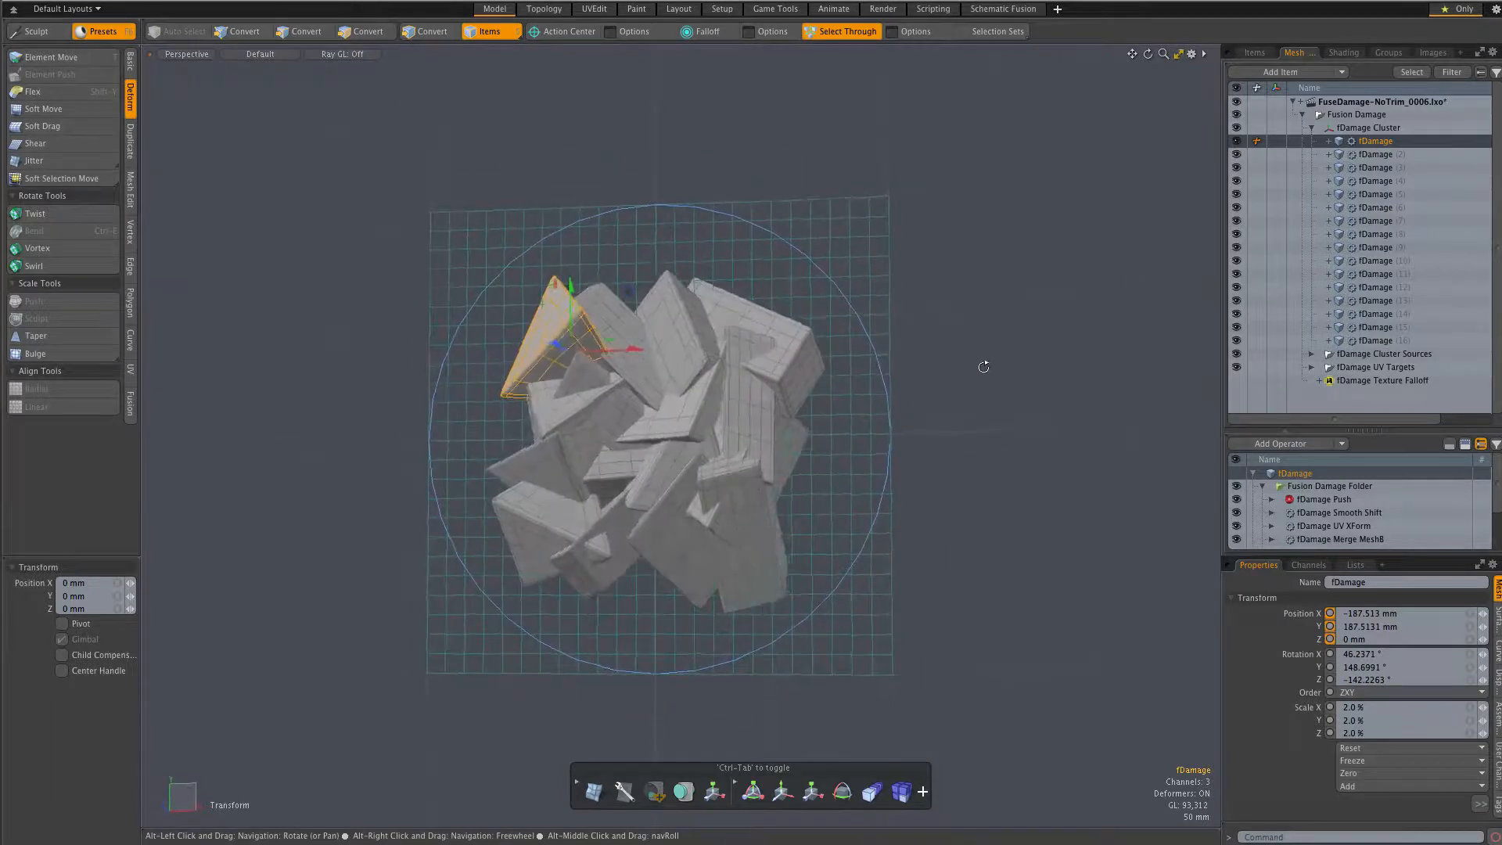
{"action": "left_click_drag", "start_coordinate": [649, 395], "coordinate": [611, 409], "text": "alt"}
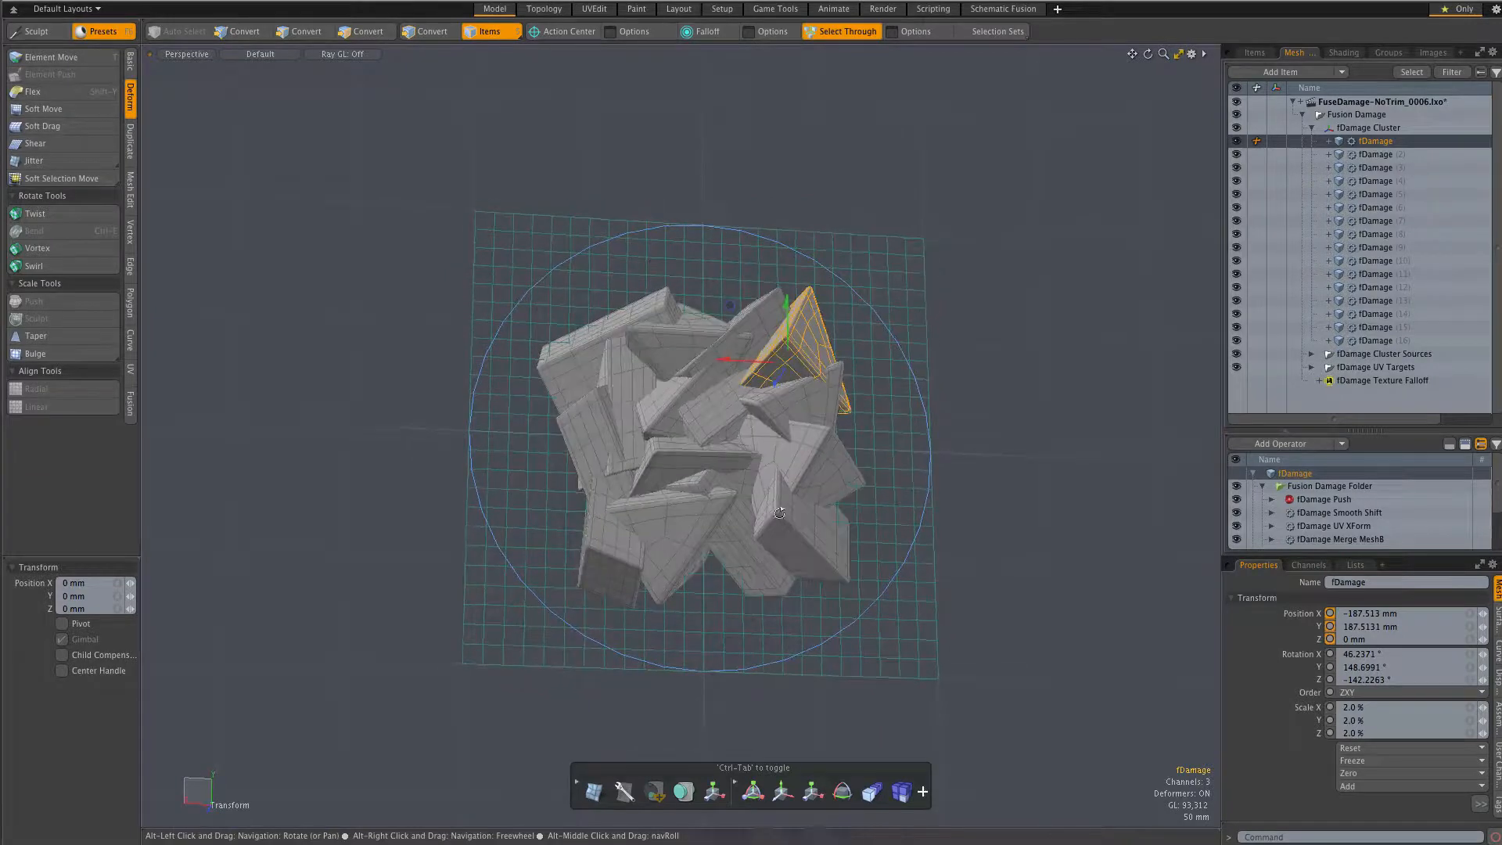
{"action": "left_click_drag", "start_coordinate": [590, 431], "coordinate": [1072, 436], "text": "alt"}
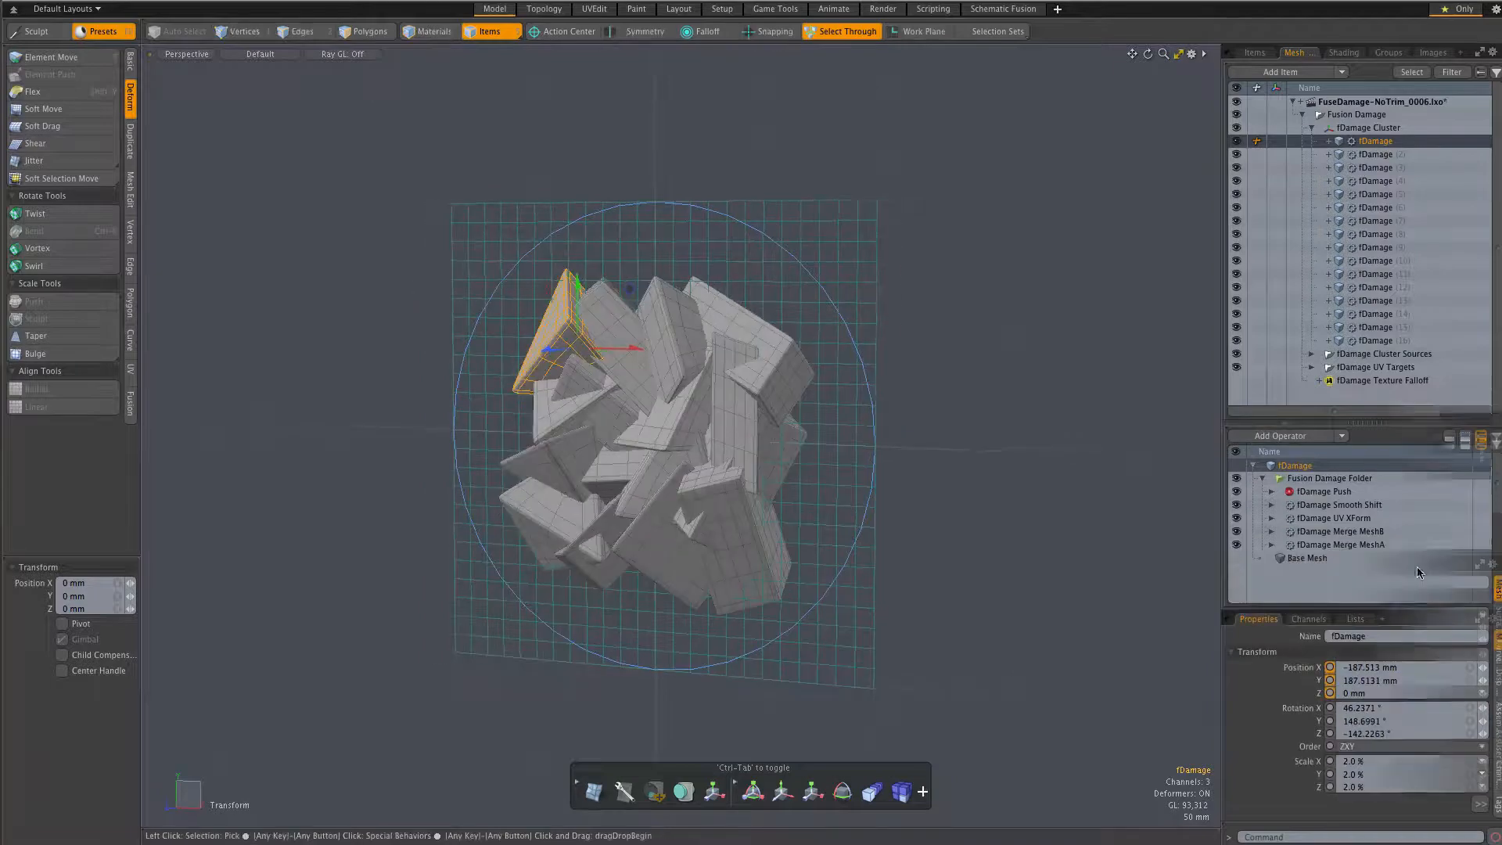
- Disable the fDamage Push and fDamage Smooth Shift operators to expose the small unprocessed trim meshes
{"action": "left_click", "coordinate": [1235, 492]}
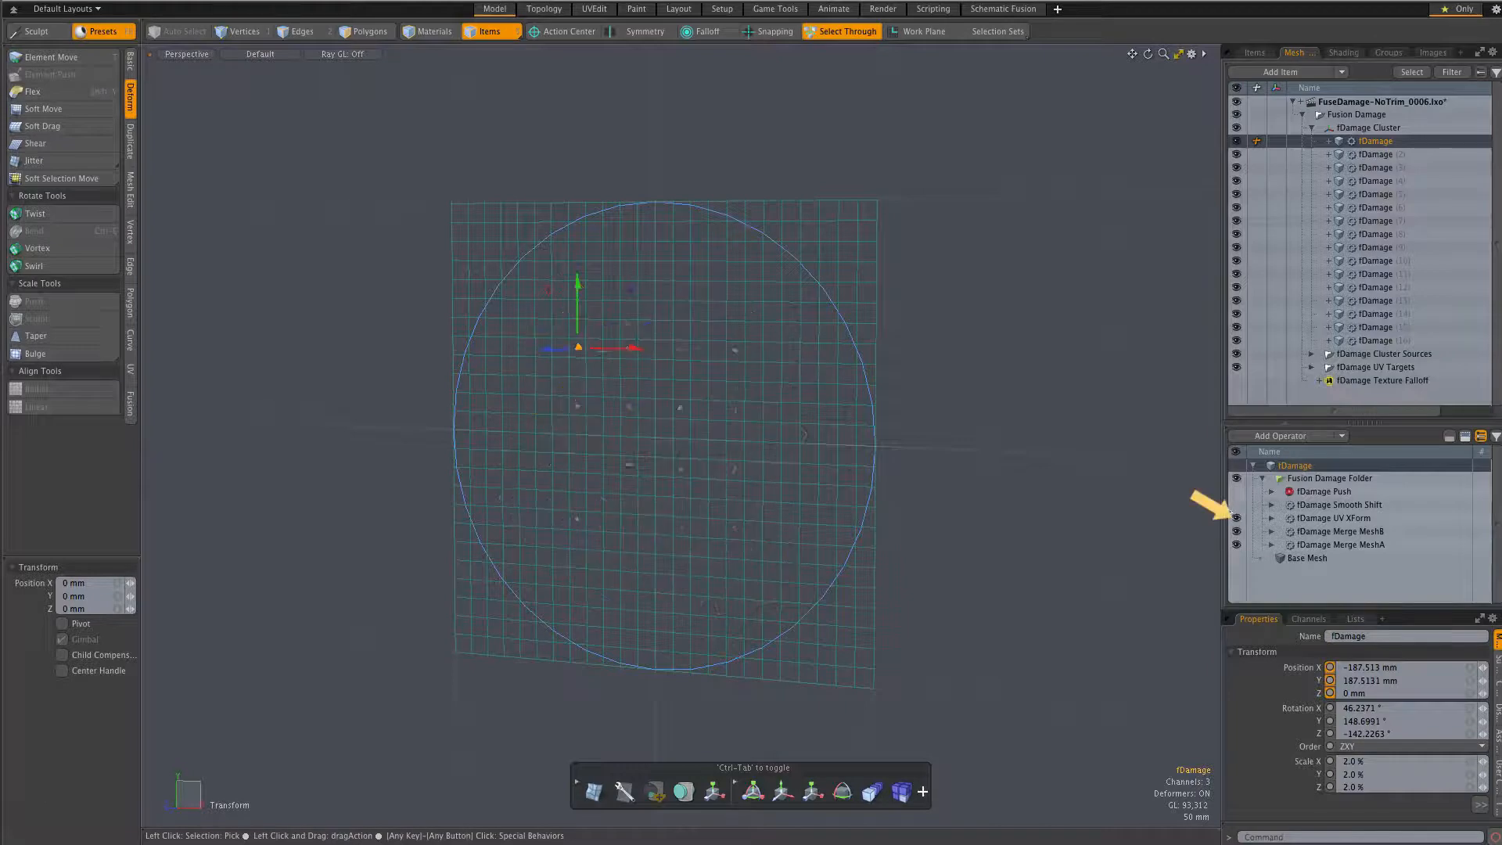
{"action": "left_click_drag", "start_coordinate": [925, 466], "coordinate": [958, 458], "text": "alt"}
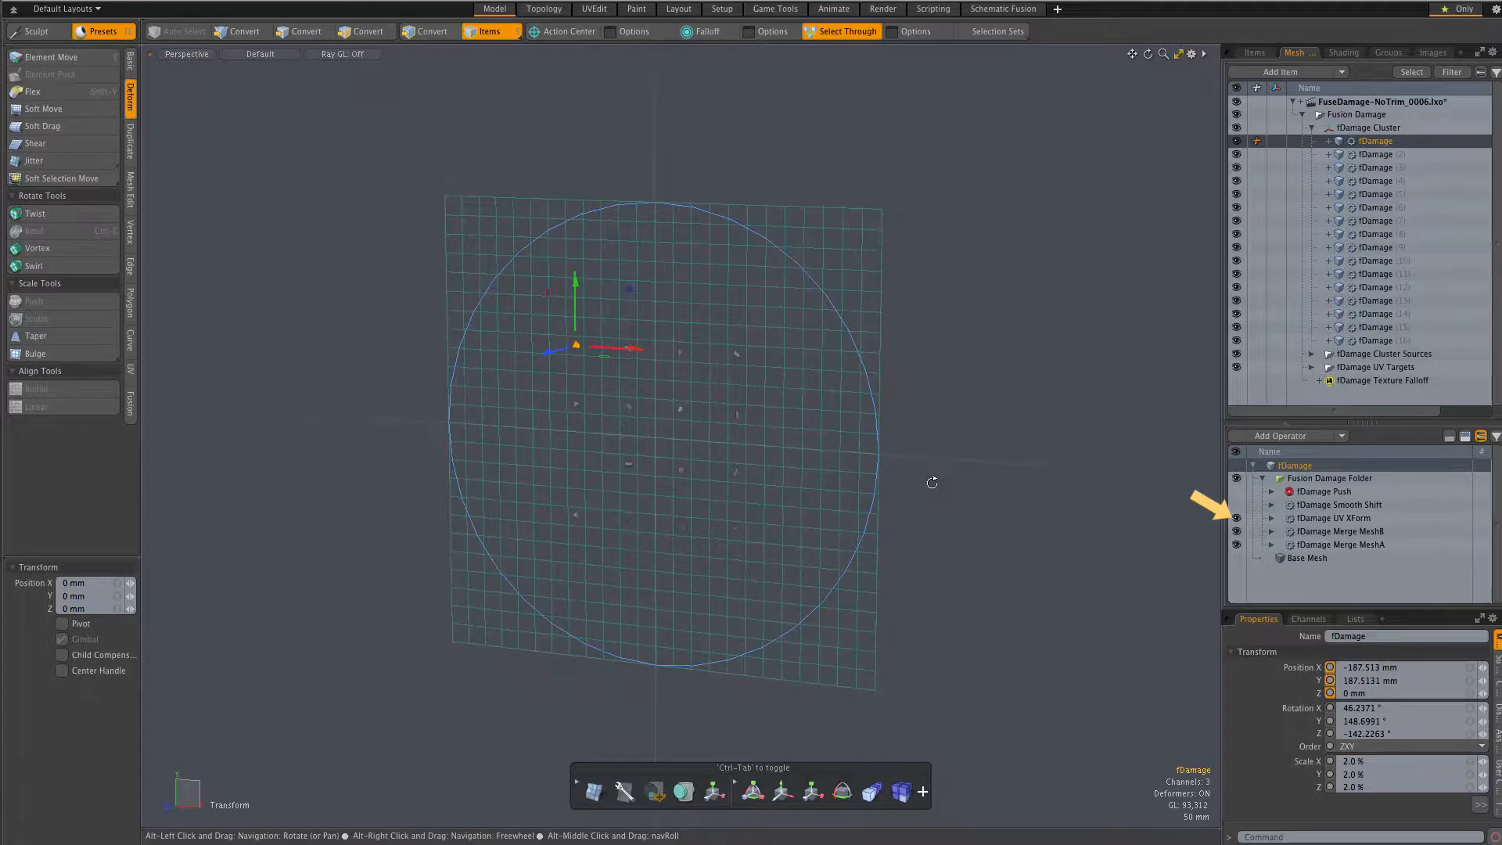
{"action": "scroll", "coordinate": [565, 350], "scroll_direction": "up", "scroll_amount": 5}
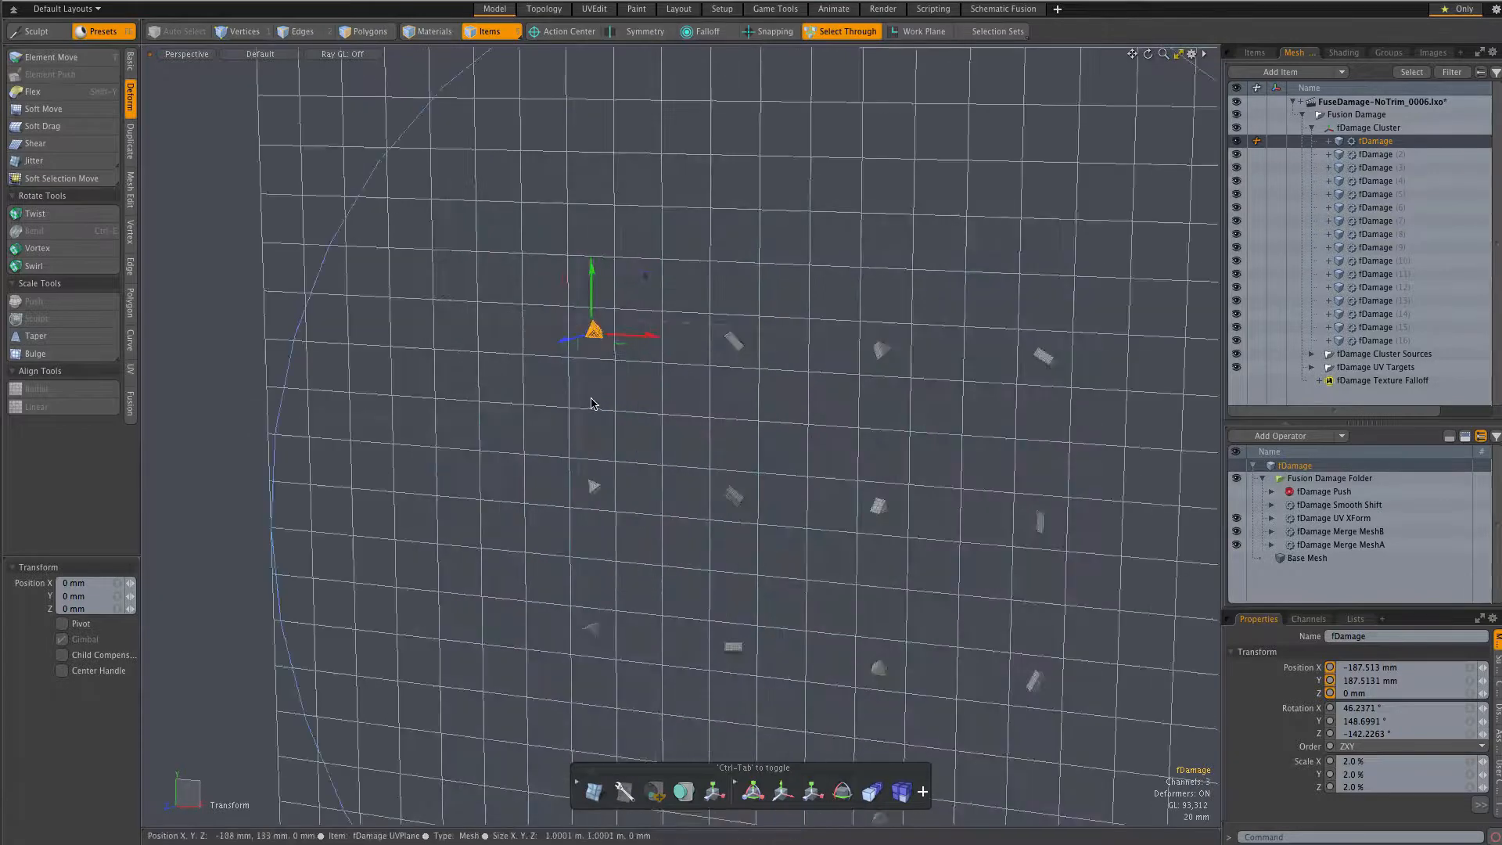
{"action": "scroll", "coordinate": [591, 402], "scroll_direction": "down", "scroll_amount": 2}
{"action": "mouse_move", "coordinate": [647, 409]}
{"action": "left_mouse_down", "text": "alt"}
{"action": "mouse_move", "coordinate": [686, 339]}
{"action": "mouse_move", "coordinate": [714, 396]}
{"action": "mouse_move", "coordinate": [638, 415]}
{"action": "mouse_move", "coordinate": [665, 348]}
{"action": "mouse_move", "coordinate": [807, 360]}
{"action": "mouse_move", "coordinate": [661, 402]}
{"action": "mouse_move", "coordinate": [613, 402]}
{"action": "mouse_move", "coordinate": [604, 385]}
{"action": "mouse_move", "coordinate": [603, 426]}
{"action": "mouse_move", "coordinate": [560, 412]}
{"action": "mouse_move", "coordinate": [615, 418]}
{"action": "mouse_move", "coordinate": [729, 382]}
{"action": "mouse_move", "coordinate": [714, 419]}
{"action": "mouse_move", "coordinate": [652, 407]}
{"action": "mouse_move", "coordinate": [664, 417]}
{"action": "left_mouse_up", "text": "alt"}
{"action": "scroll", "coordinate": [657, 422], "scroll_direction": "down", "scroll_amount": 1}
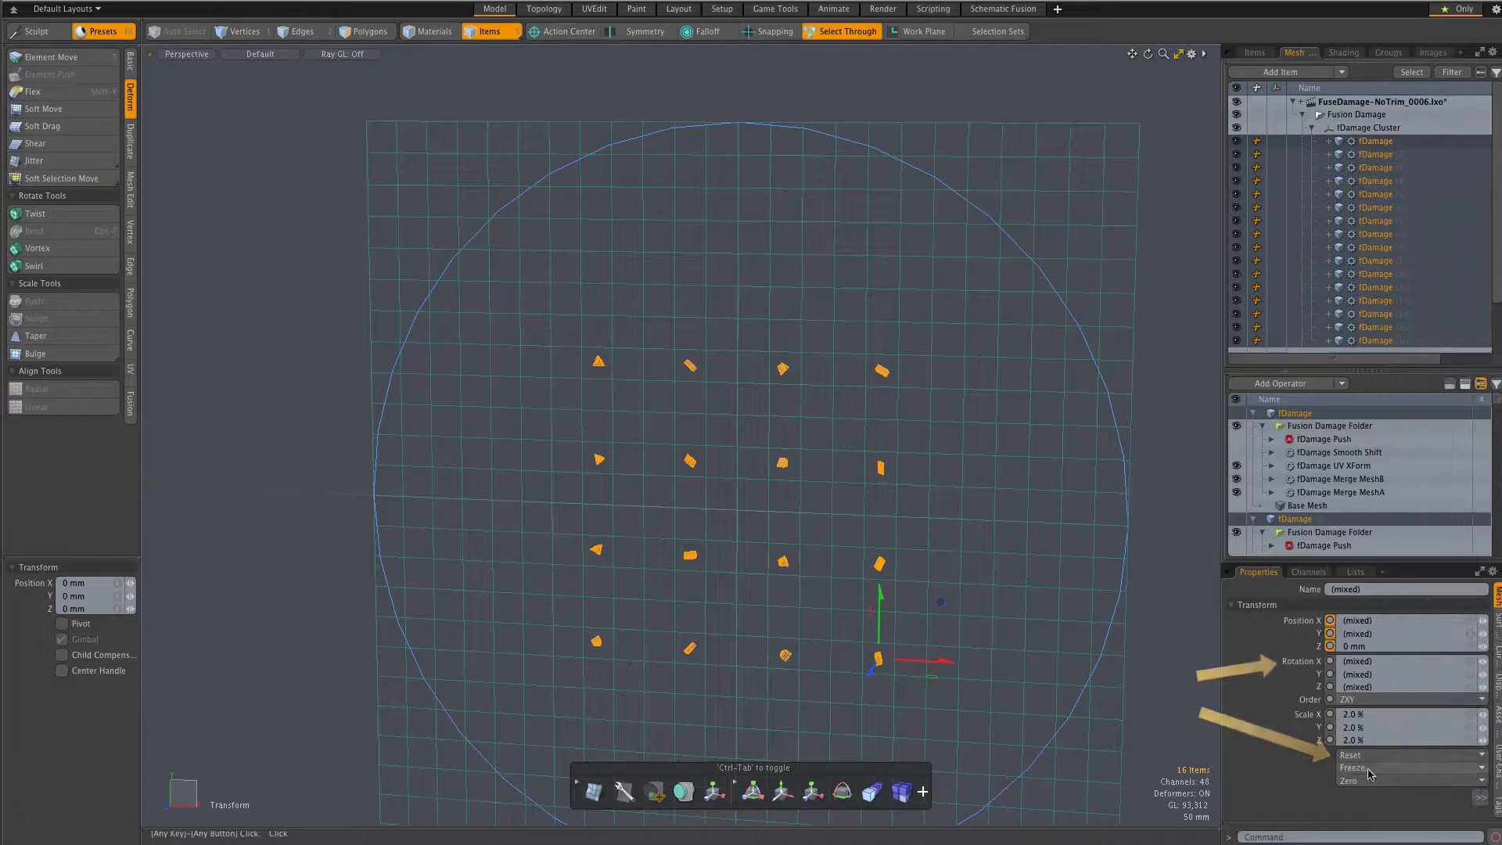
- Reset the rotation of all 16 fDamage trim meshes
{"action": "left_click", "coordinate": [1365, 756]}
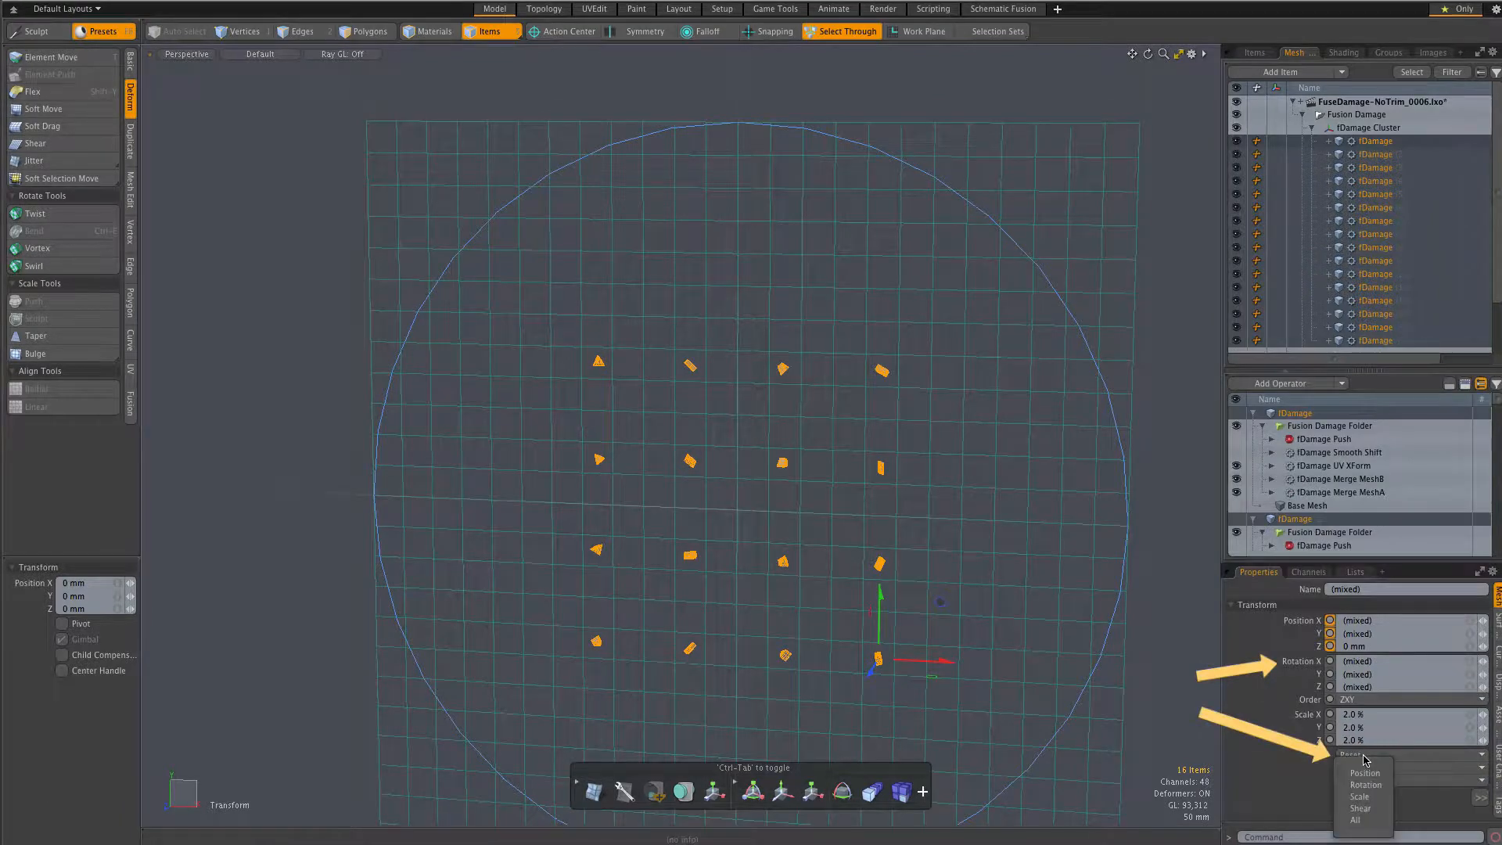
{"action": "left_click", "coordinate": [1365, 785]}
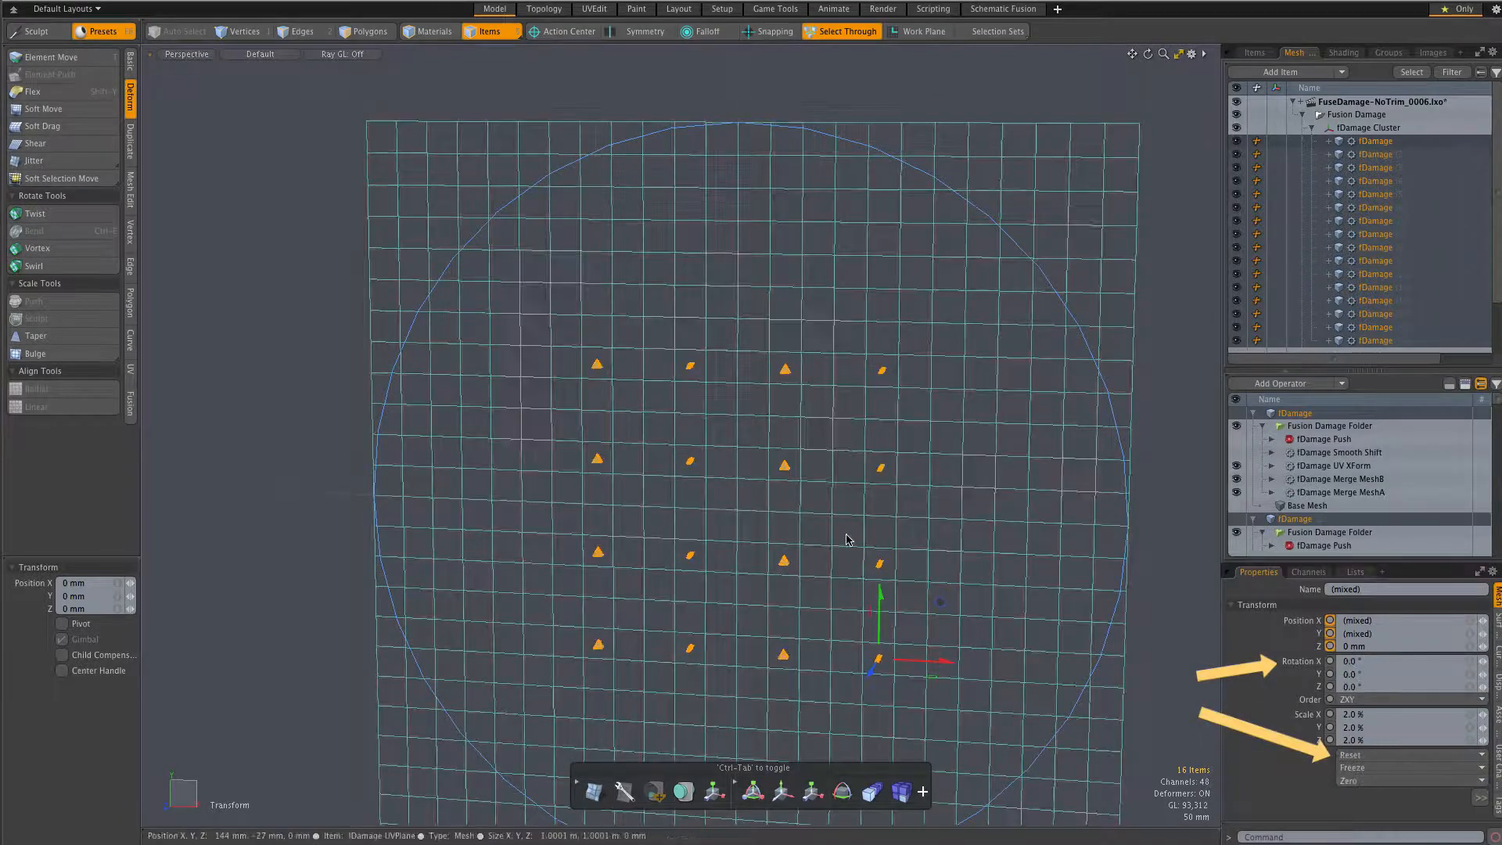
{"action": "scroll", "coordinate": [814, 517], "scroll_direction": "up", "scroll_amount": 5}
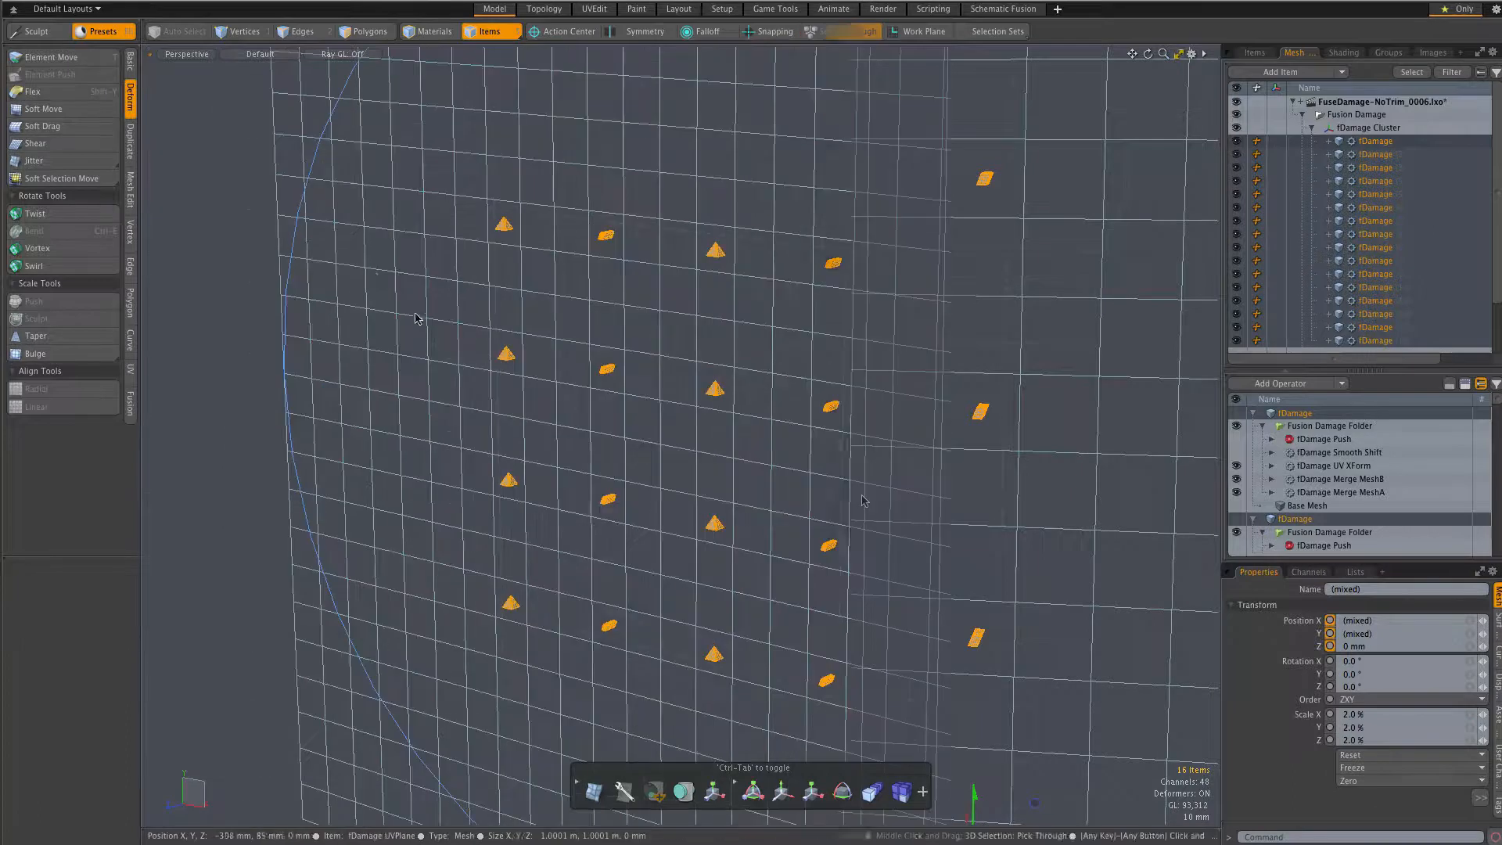
- Jitter the position and rotation of all 16 trim items with a 32 mm range on X, Y and Z and seed 1472
{"action": "left_click", "coordinate": [61, 162]}
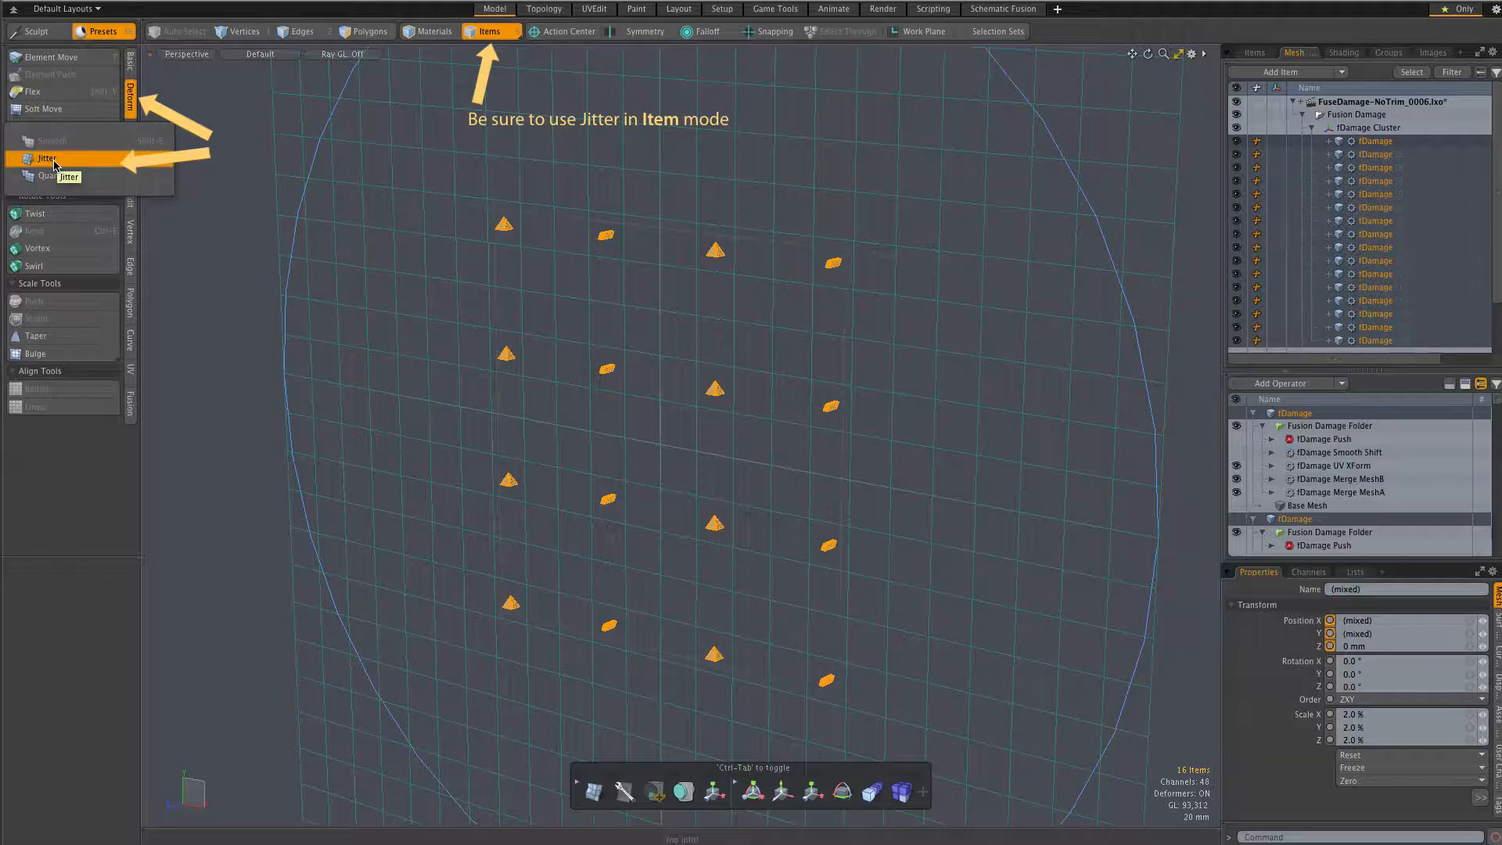
{"action": "left_click", "coordinate": [47, 159]}
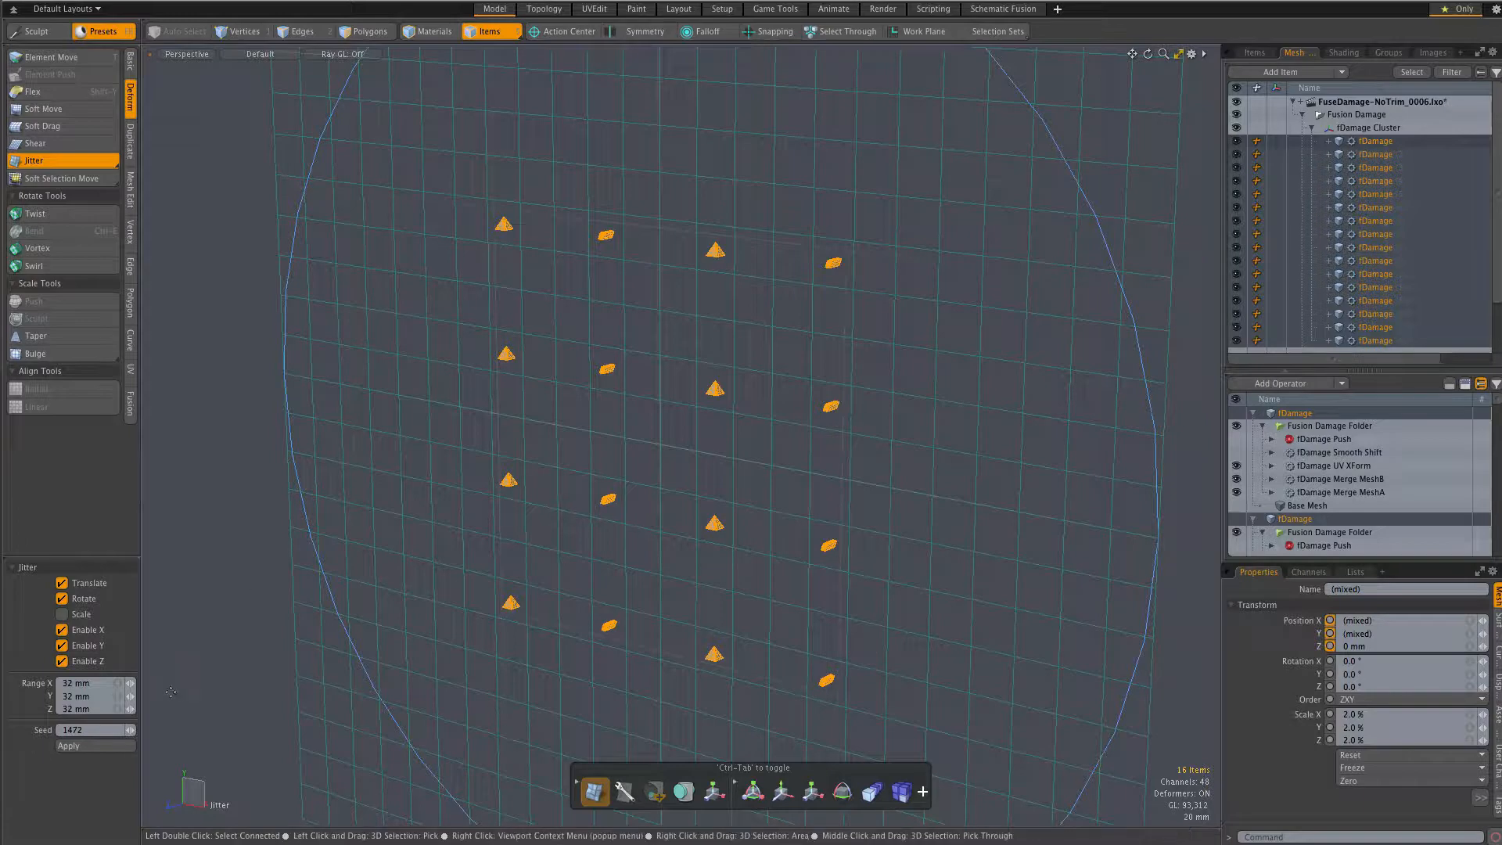
{"action": "left_click", "coordinate": [90, 747]}
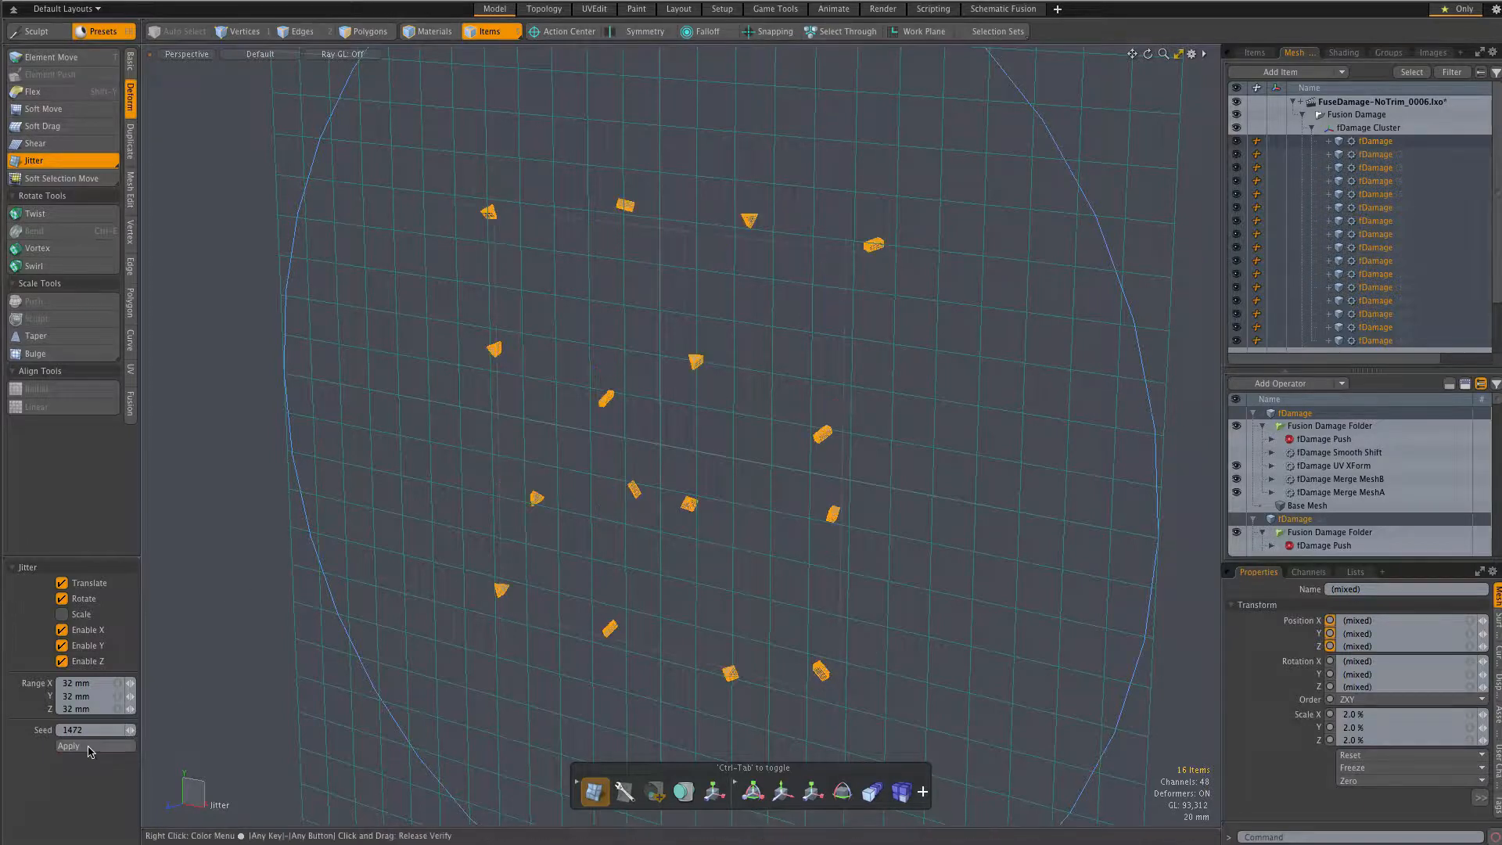
{"action": "left_click_drag", "start_coordinate": [567, 570], "coordinate": [405, 539], "text": "alt"}
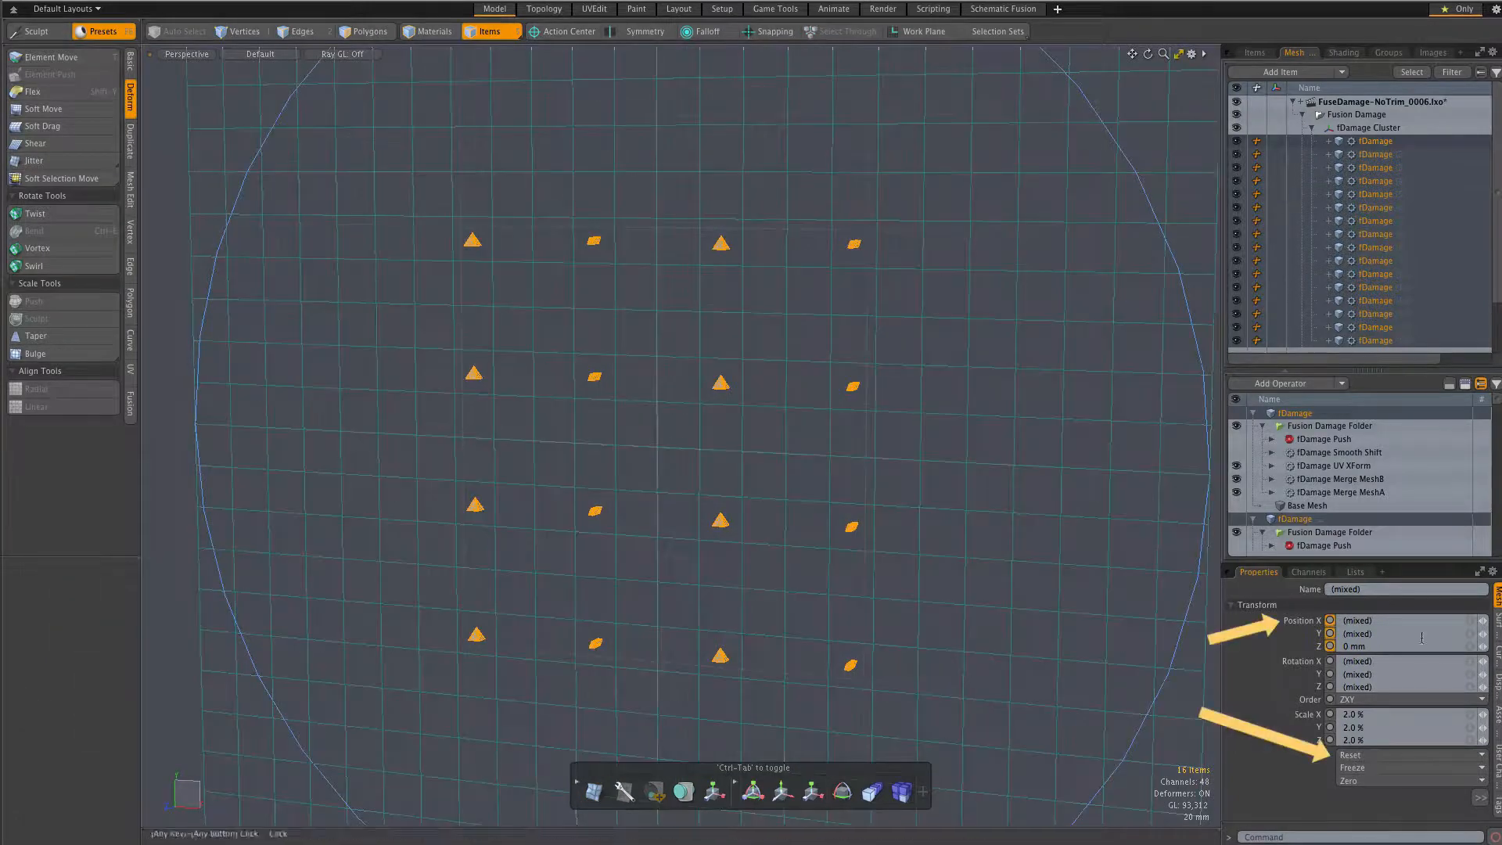
- Reset the trim meshes' positions and jitter them with ranges of 376 mm in X, 341 mm in Y and 32 mm in Z
{"action": "left_click", "coordinate": [1374, 755]}
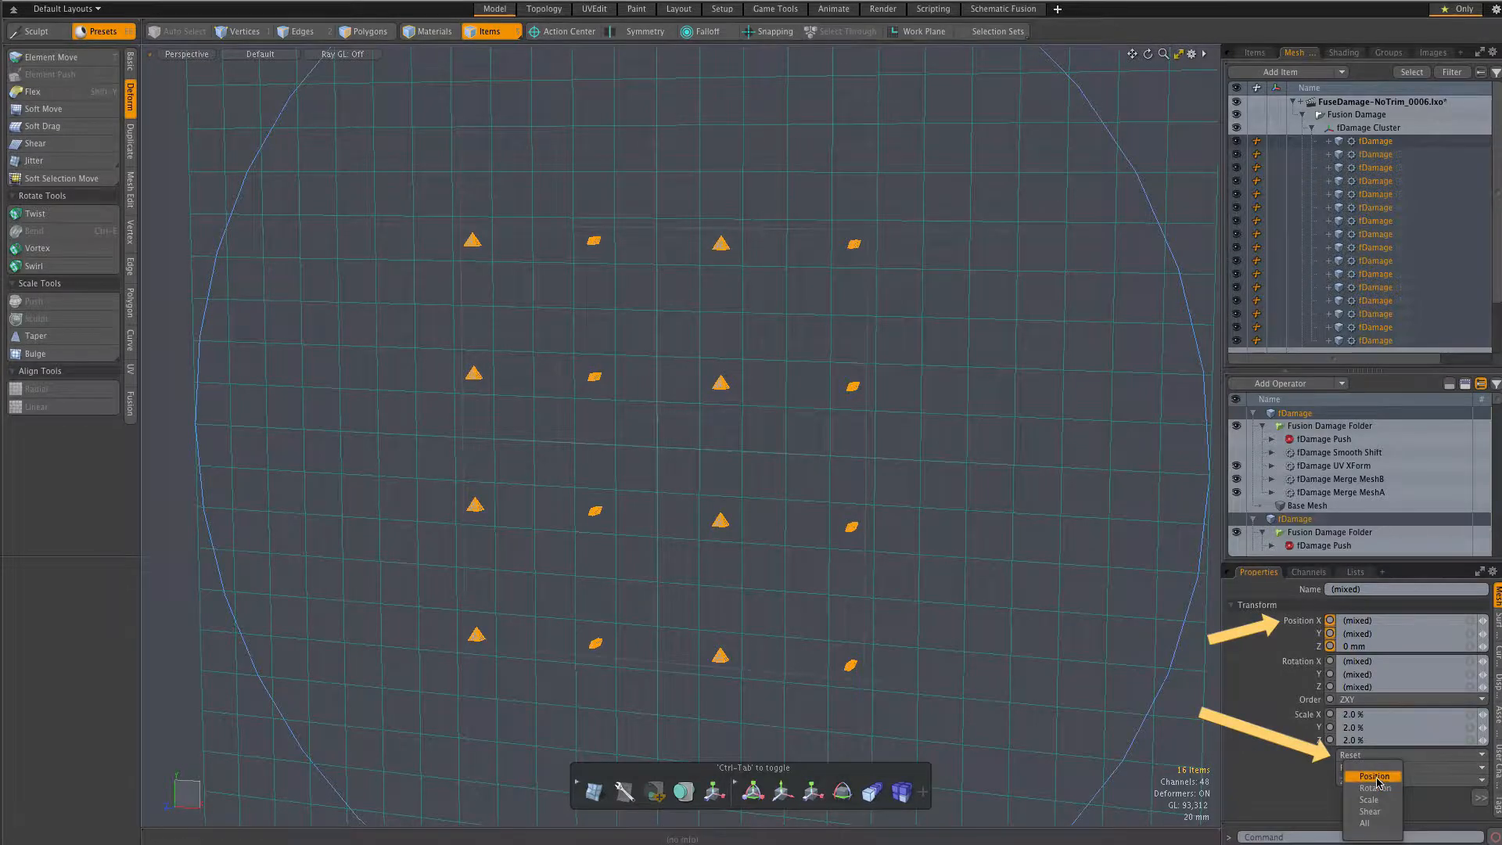
{"action": "left_click", "coordinate": [1374, 776]}
{"action": "left_click", "coordinate": [34, 160]}
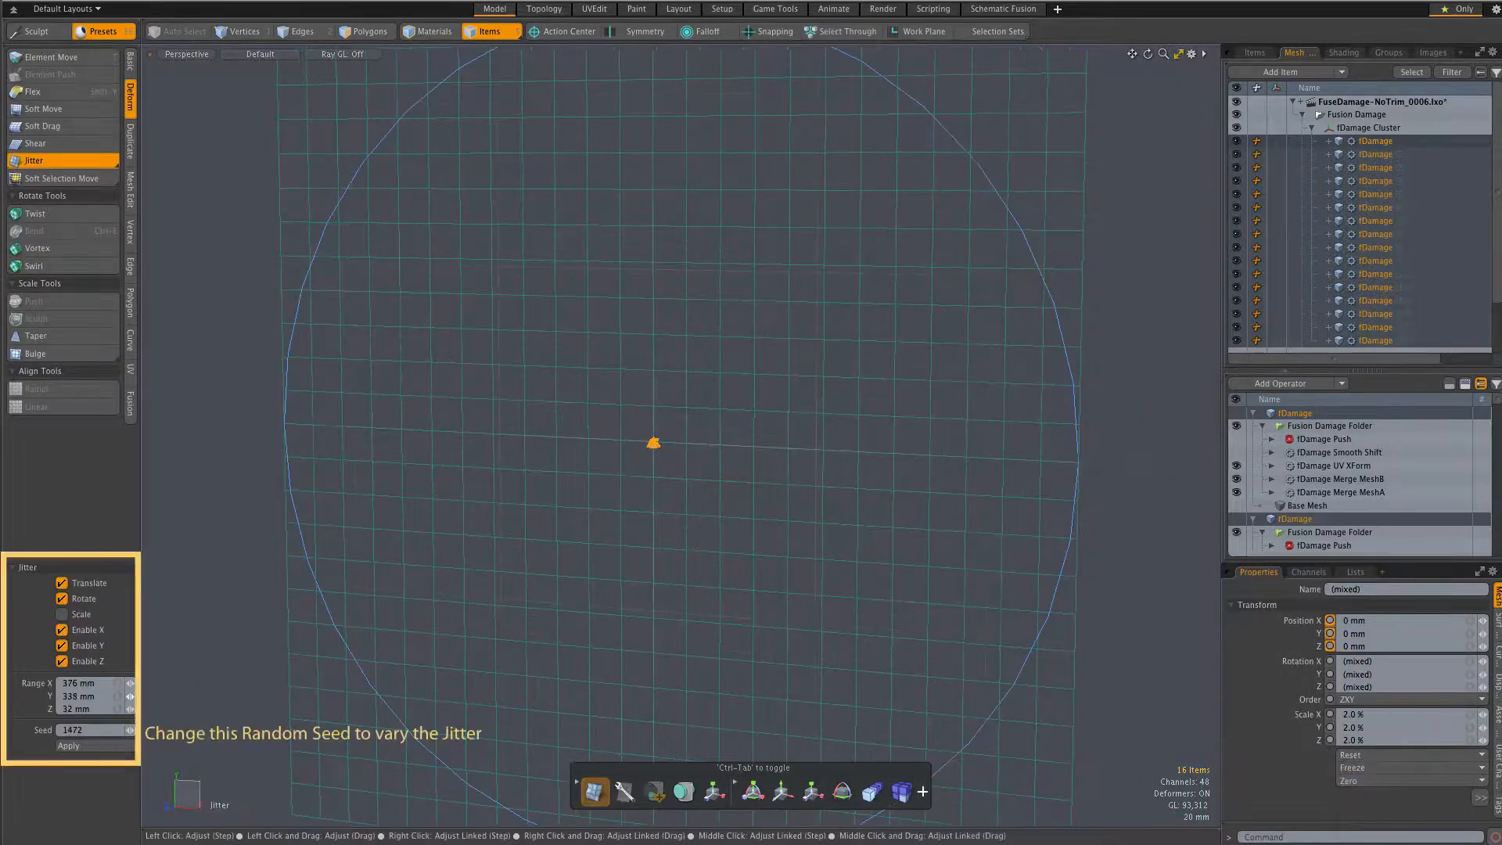
{"action": "left_click", "coordinate": [100, 747]}
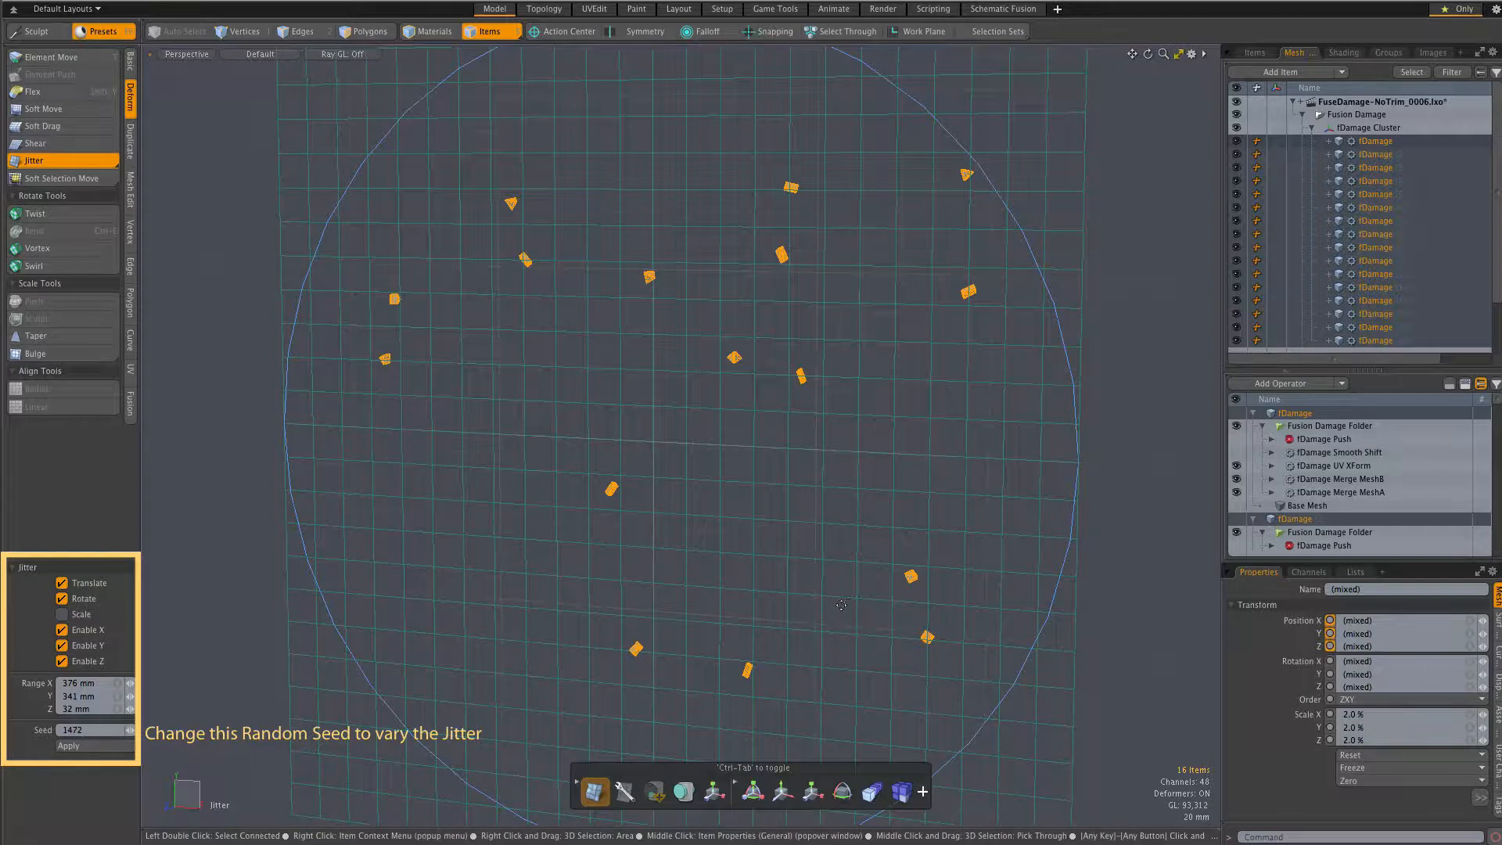
{"action": "mouse_move", "coordinate": [832, 610]}
{"action": "left_mouse_down", "text": "alt"}
{"action": "mouse_move", "coordinate": [824, 560]}
{"action": "mouse_move", "coordinate": [872, 553]}
{"action": "mouse_move", "coordinate": [790, 577]}
{"action": "mouse_move", "coordinate": [877, 592]}
{"action": "mouse_move", "coordinate": [821, 596]}
{"action": "left_mouse_up", "text": "alt"}
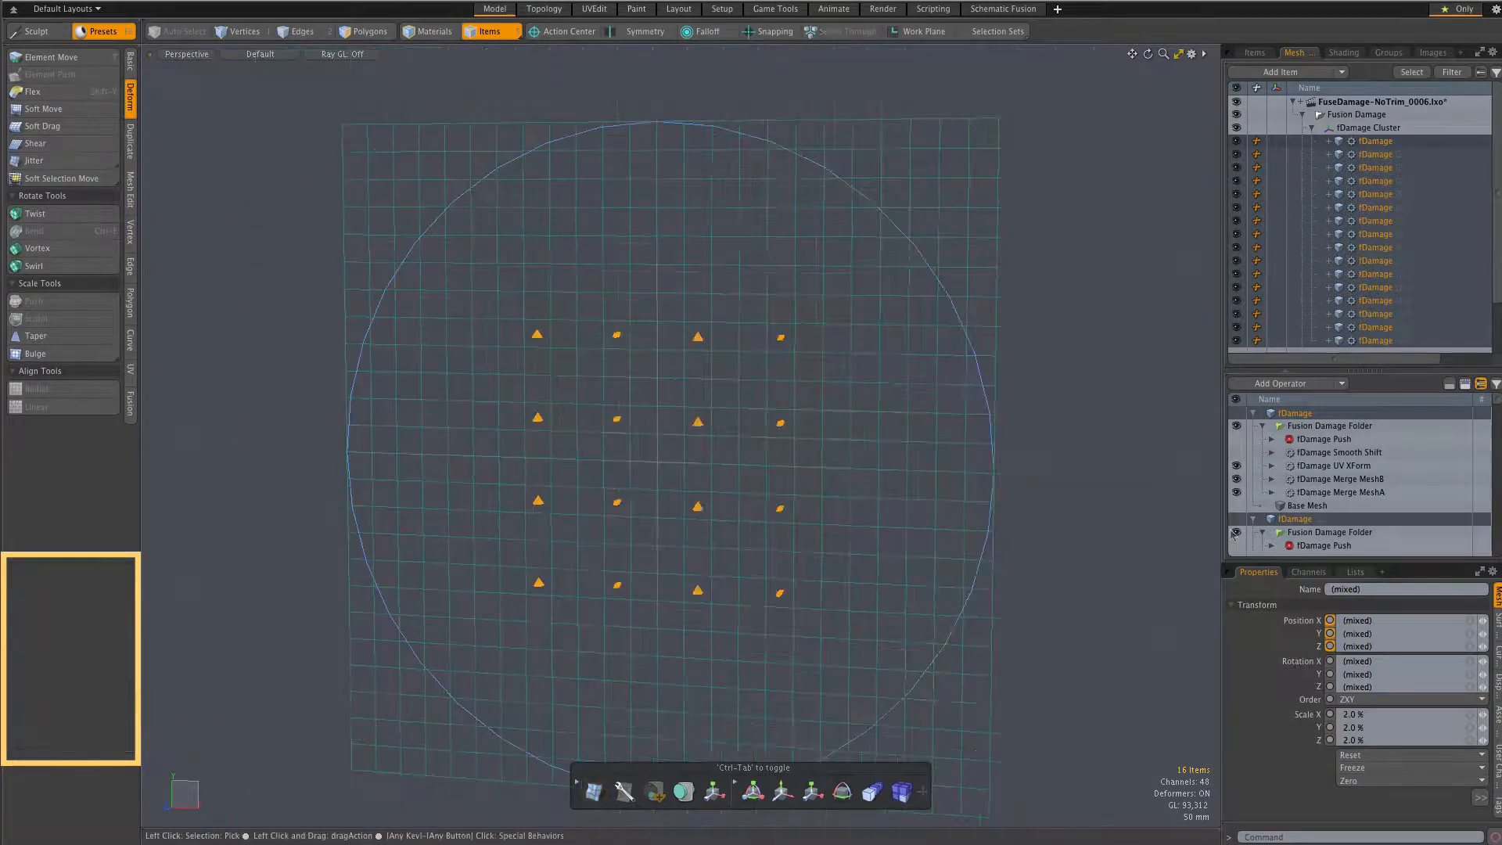
- Re-enable the Push and Smooth Shift operators, and jitter all trim meshes' position and rotation by 32 mm per axis with seed 1472
{"action": "mouse_move", "coordinate": [1163, 522]}
{"action": "left_mouse_down", "text": "alt"}
{"action": "mouse_move", "coordinate": [1045, 517]}
{"action": "mouse_move", "coordinate": [1163, 537]}
{"action": "mouse_move", "coordinate": [1110, 513]}
{"action": "mouse_move", "coordinate": [1120, 528]}
{"action": "left_mouse_up", "text": "alt"}
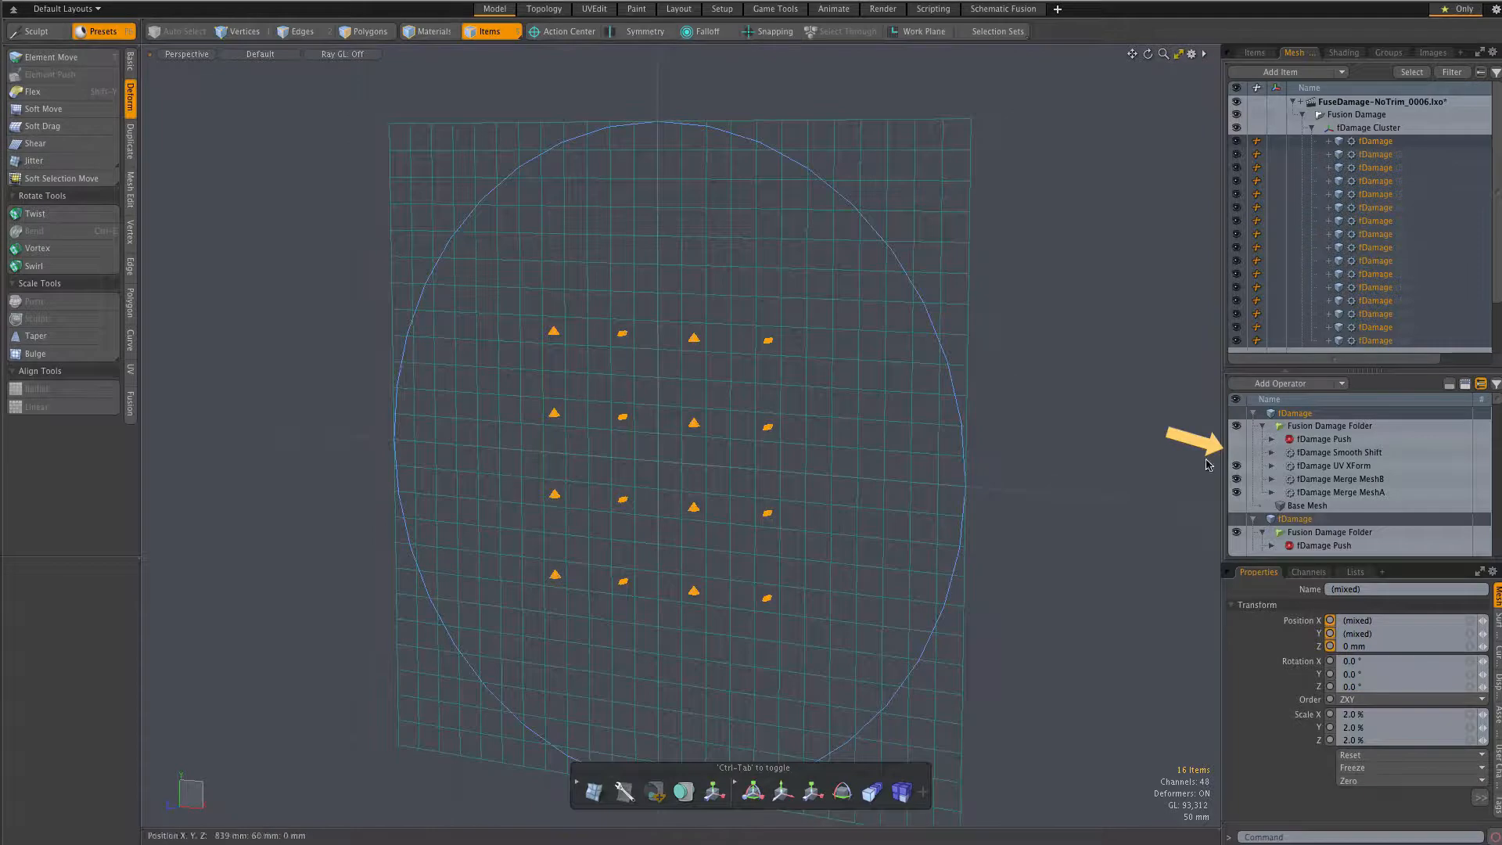
{"action": "left_click", "coordinate": [1236, 456]}
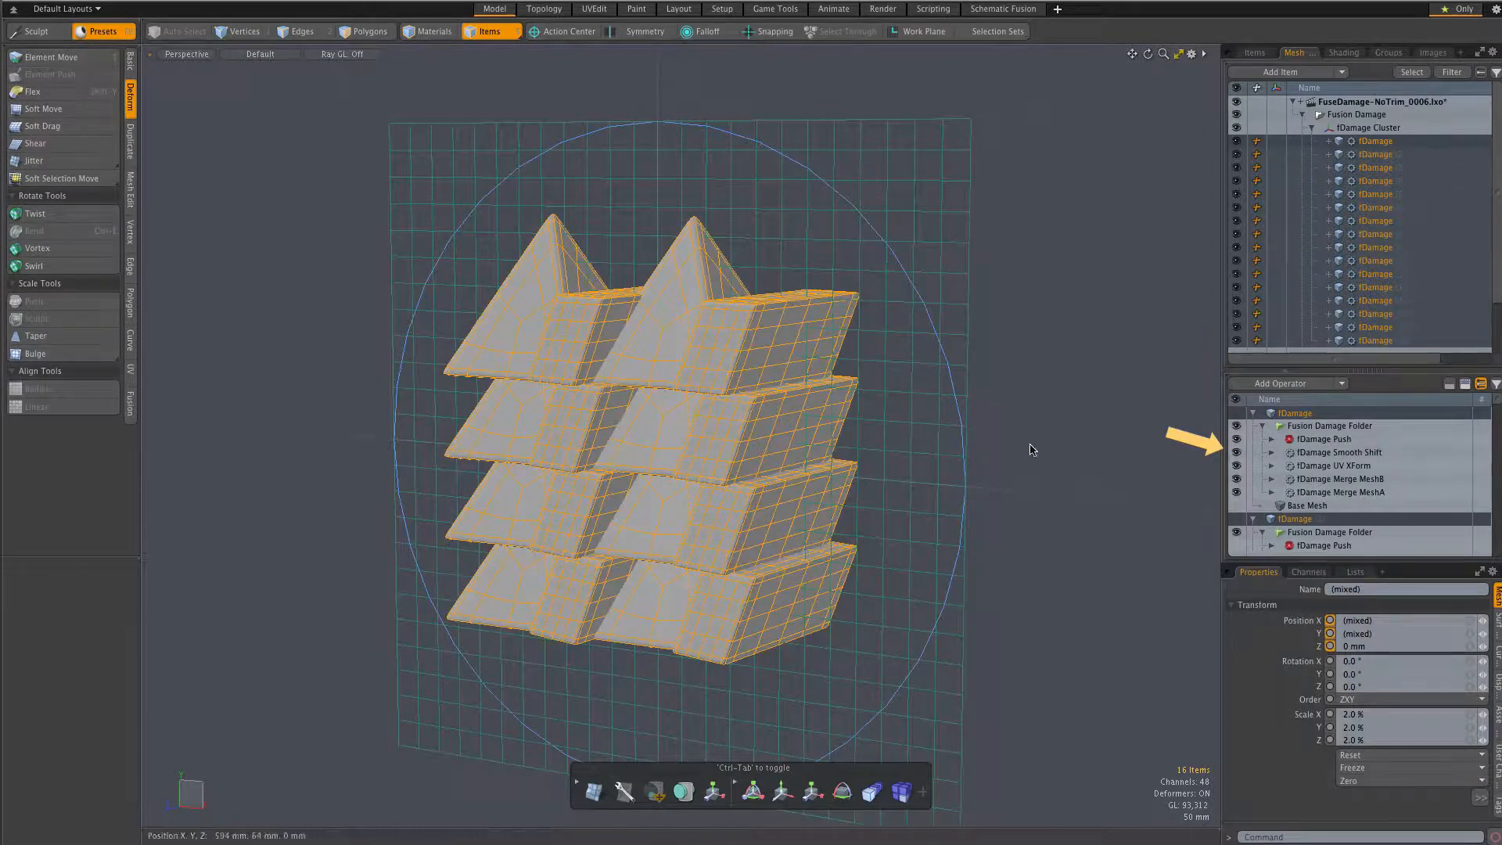
{"action": "mouse_move", "coordinate": [1059, 446]}
{"action": "left_mouse_down", "text": "alt"}
{"action": "mouse_move", "coordinate": [996, 466]}
{"action": "mouse_move", "coordinate": [838, 444]}
{"action": "mouse_move", "coordinate": [972, 430]}
{"action": "left_mouse_up", "text": "alt"}
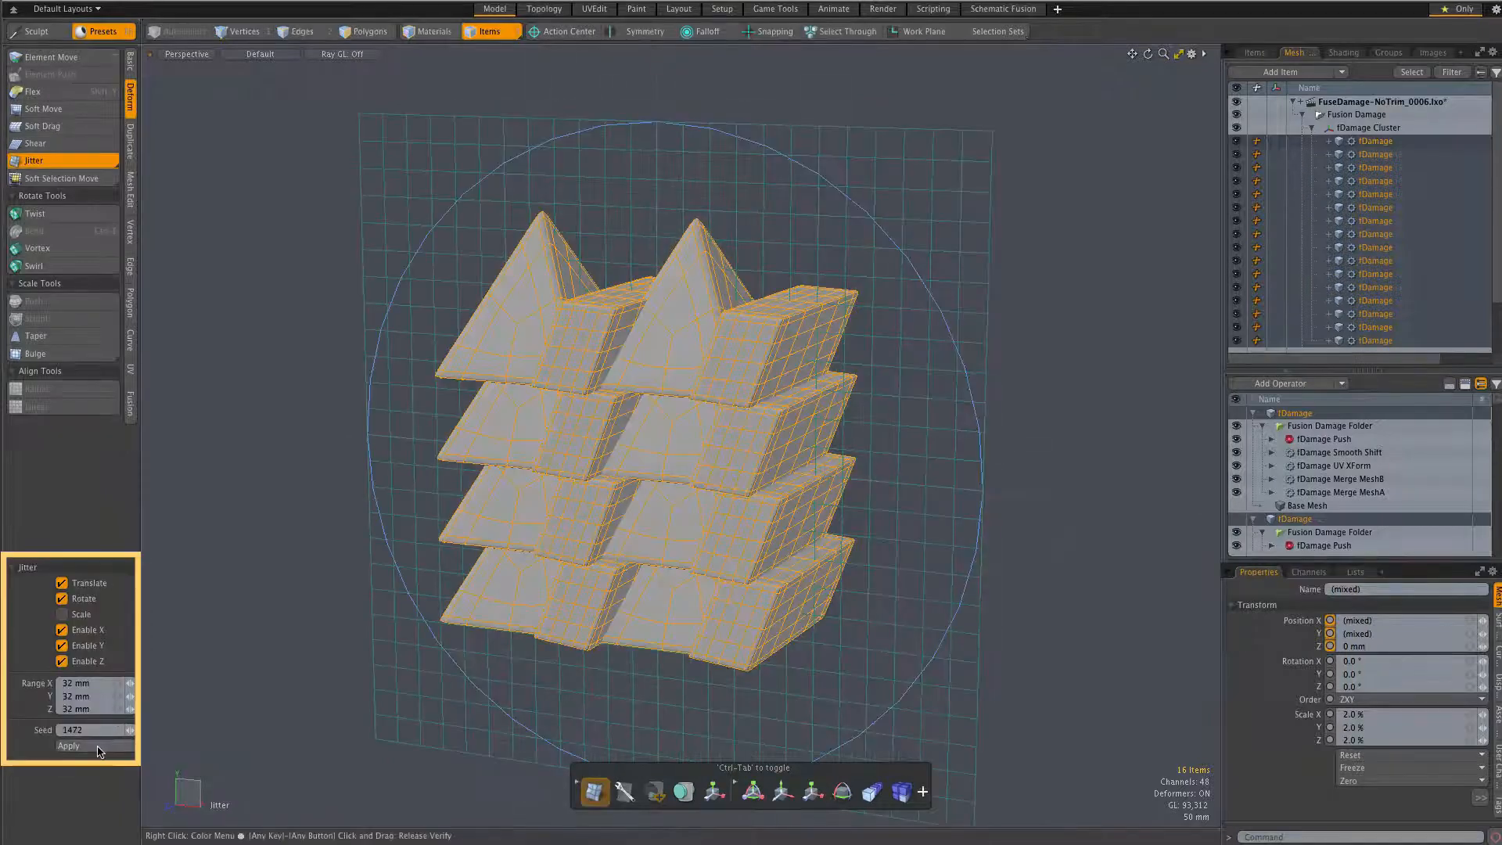
{"action": "left_click", "coordinate": [97, 747]}
{"action": "left_click_drag", "start_coordinate": [391, 603], "coordinate": [374, 574], "text": "alt"}
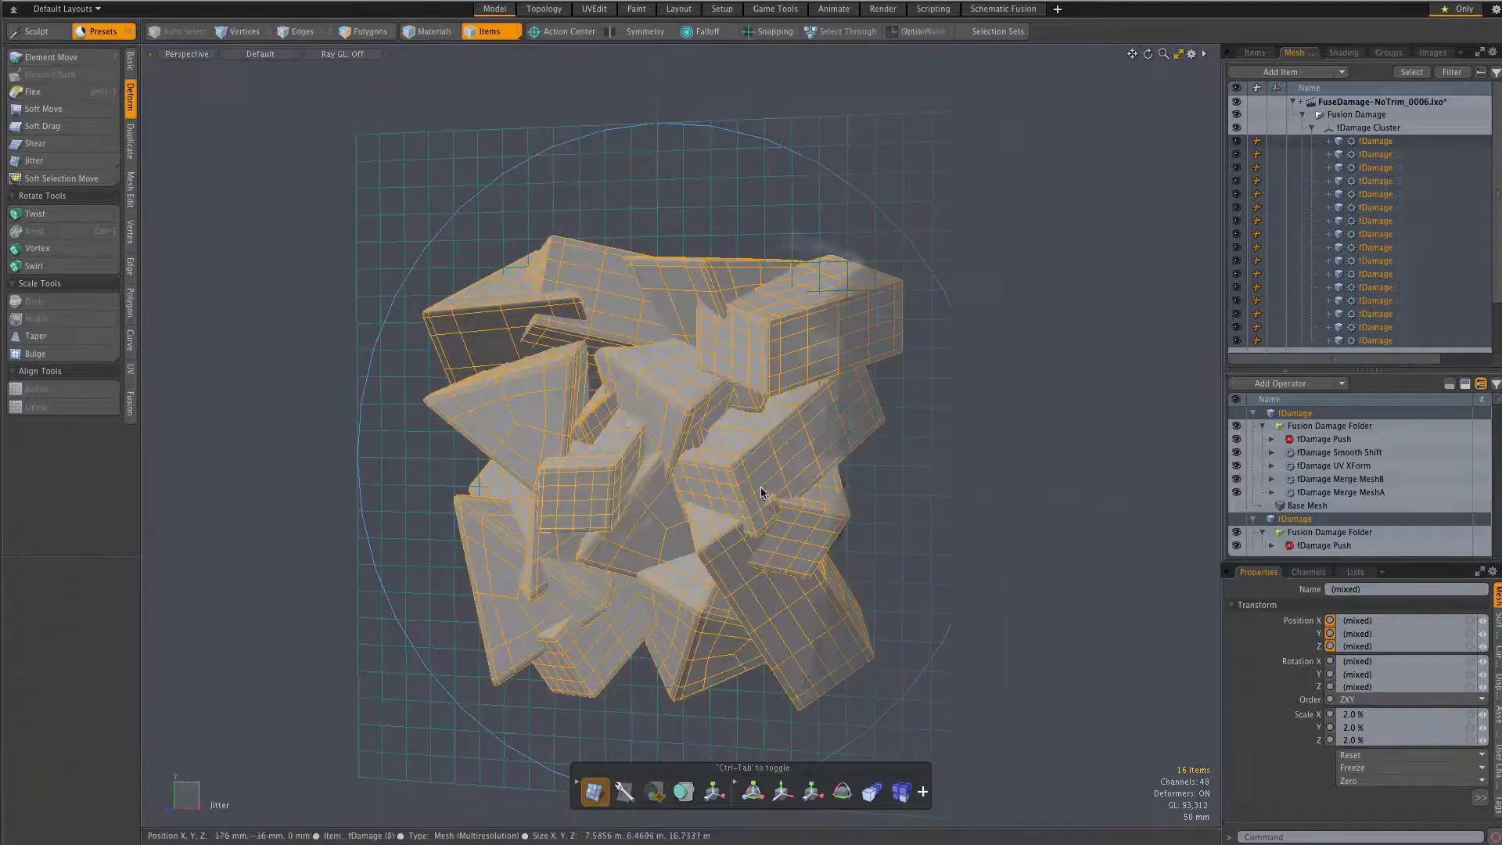
- Scale the central trim mesh fDamage (7) uniformly to about 151.5%
{"action": "left_click", "coordinate": [674, 419]}
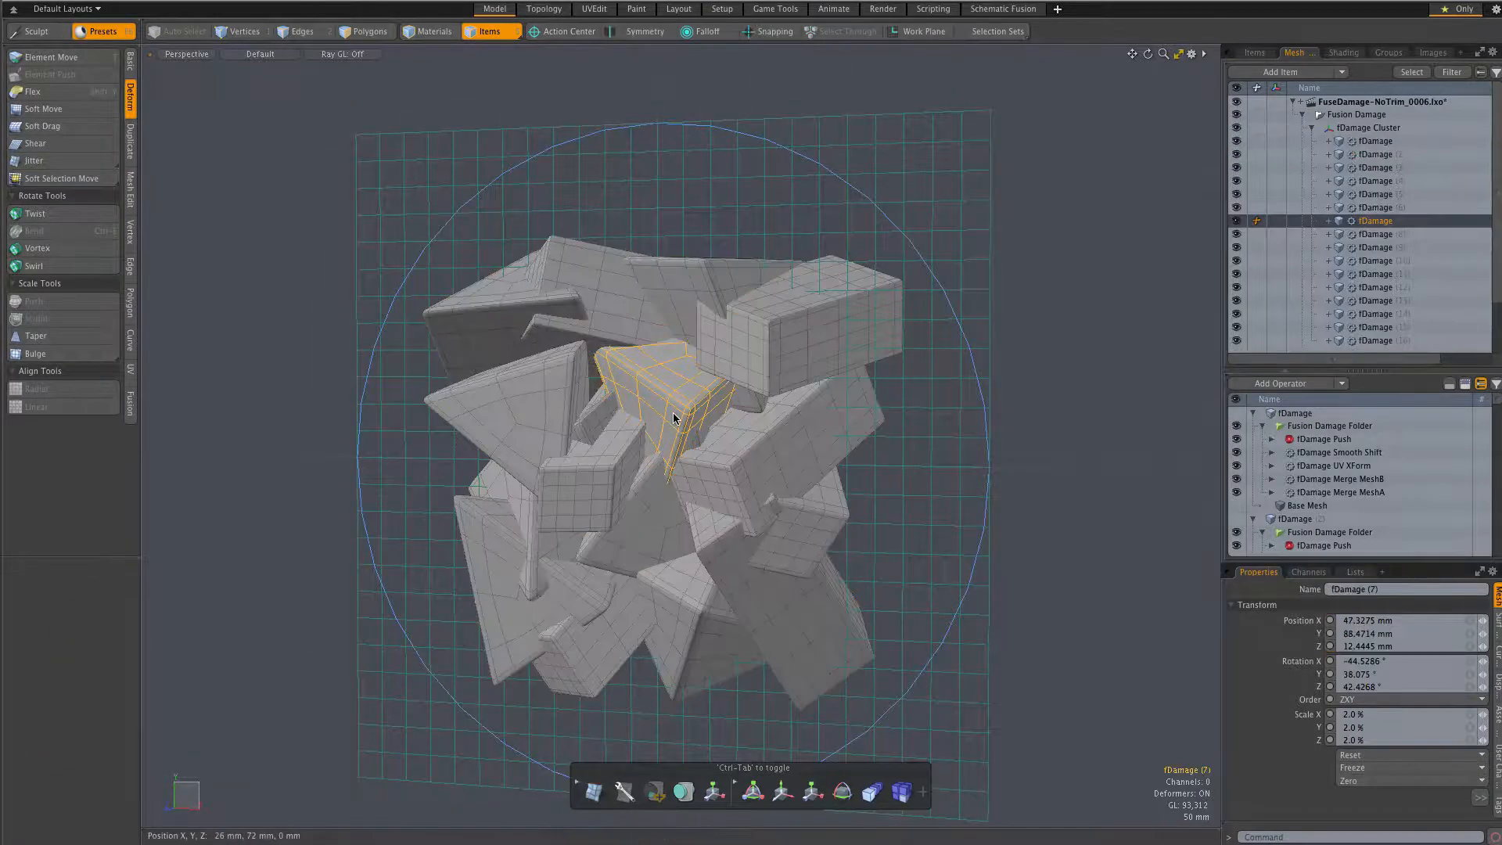
{"action": "key", "text": "r"}
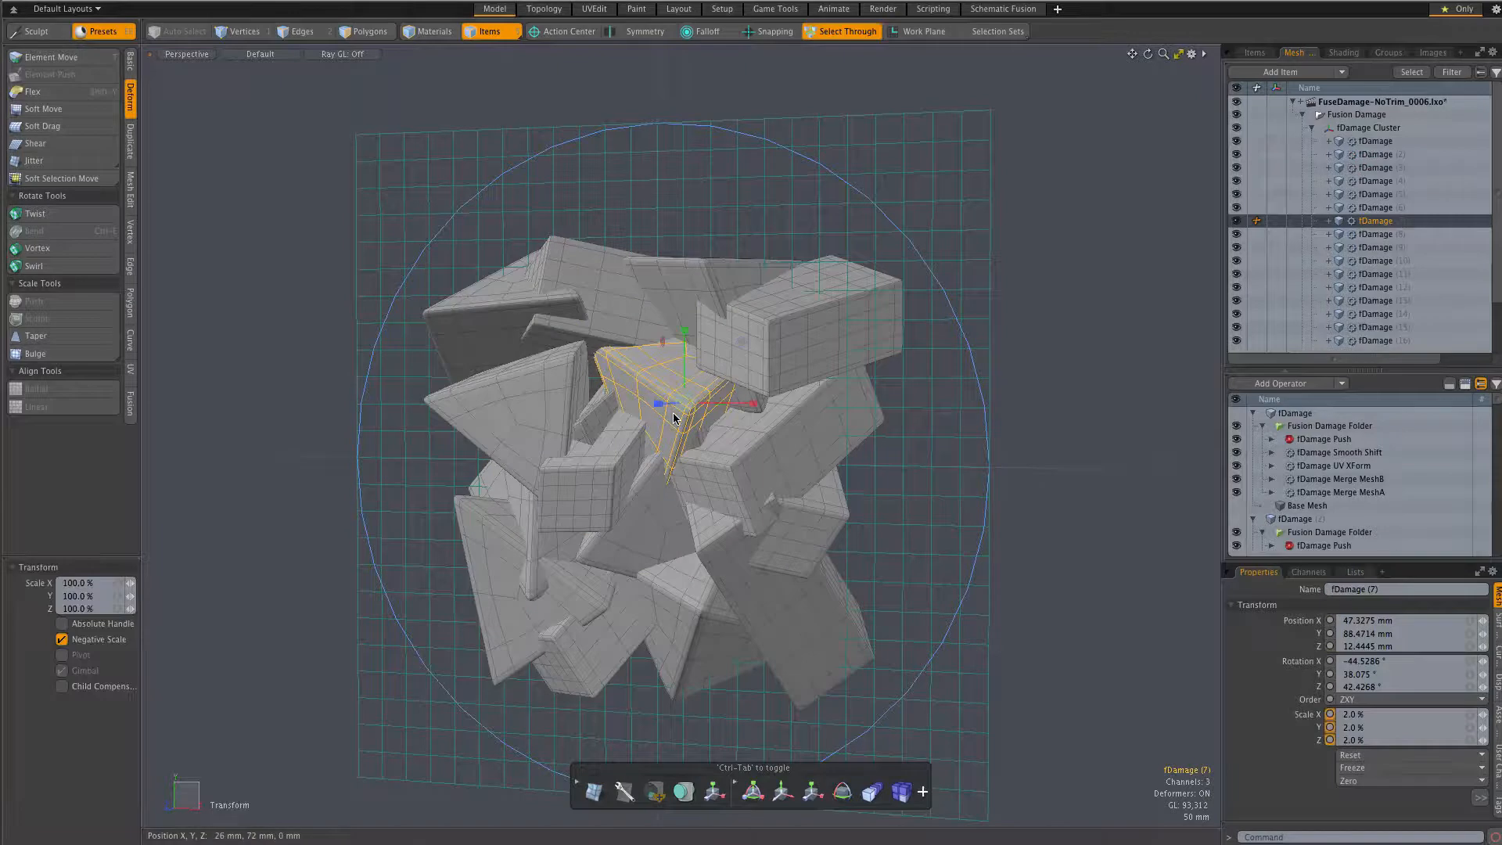
{"action": "left_click_drag", "start_coordinate": [684, 403], "coordinate": [729, 439]}
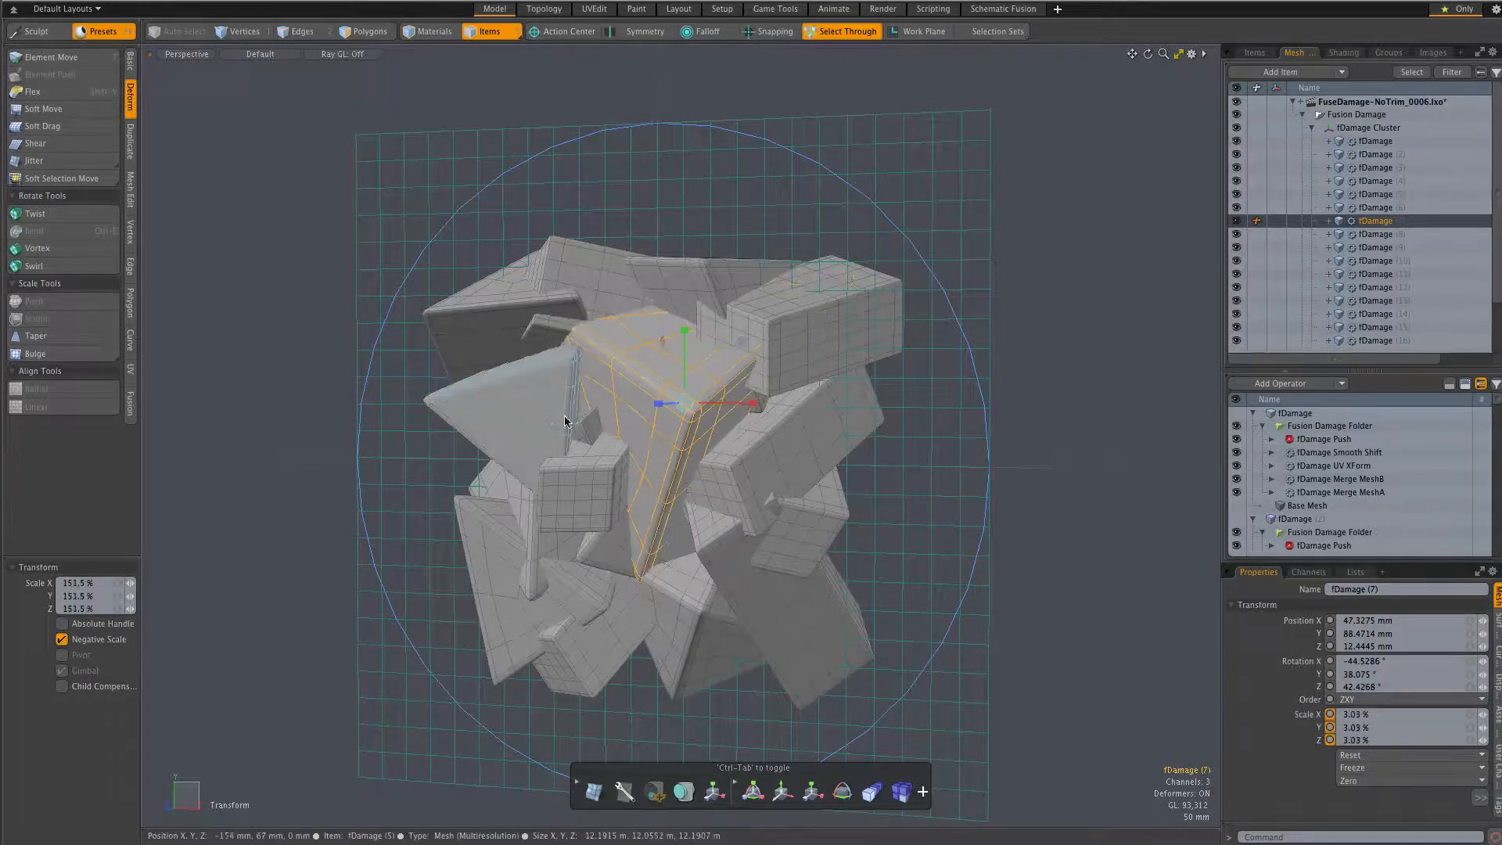
- Scale down the lower-right trim mesh fDamage (16) and move it about -72 mm in X and 50 mm in Y
{"action": "left_click", "coordinate": [798, 611]}
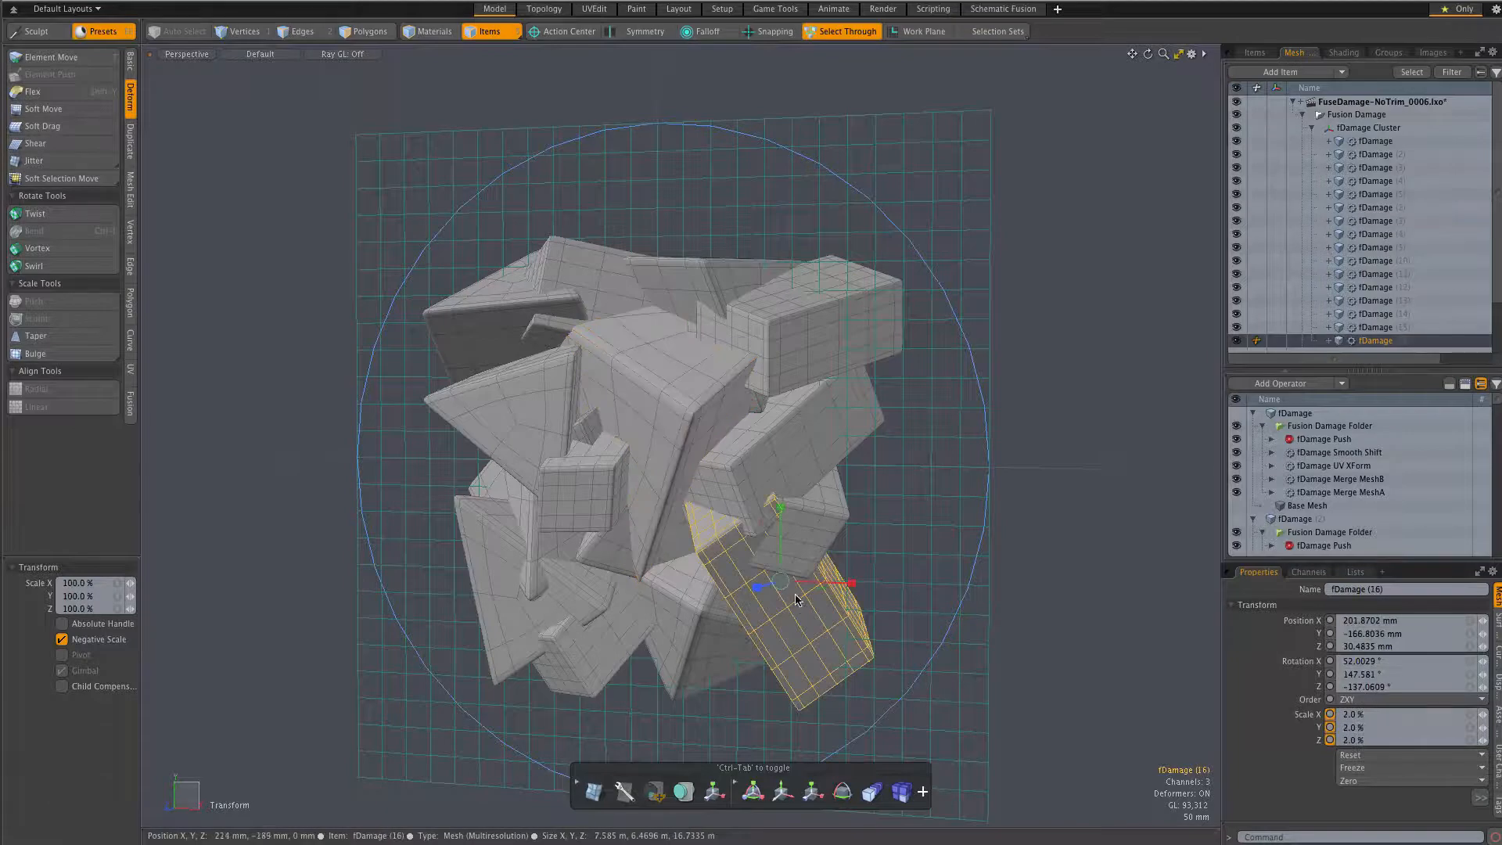
{"action": "left_click_drag", "start_coordinate": [781, 580], "coordinate": [758, 587]}
{"action": "key", "text": "w"}
{"action": "left_click_drag", "start_coordinate": [785, 526], "coordinate": [803, 562]}
{"action": "left_click_drag", "start_coordinate": [871, 509], "coordinate": [917, 520], "text": "alt"}
- Move the upper-left fDamage trim mesh about 57 mm down in Y
{"action": "left_click", "coordinate": [517, 278]}
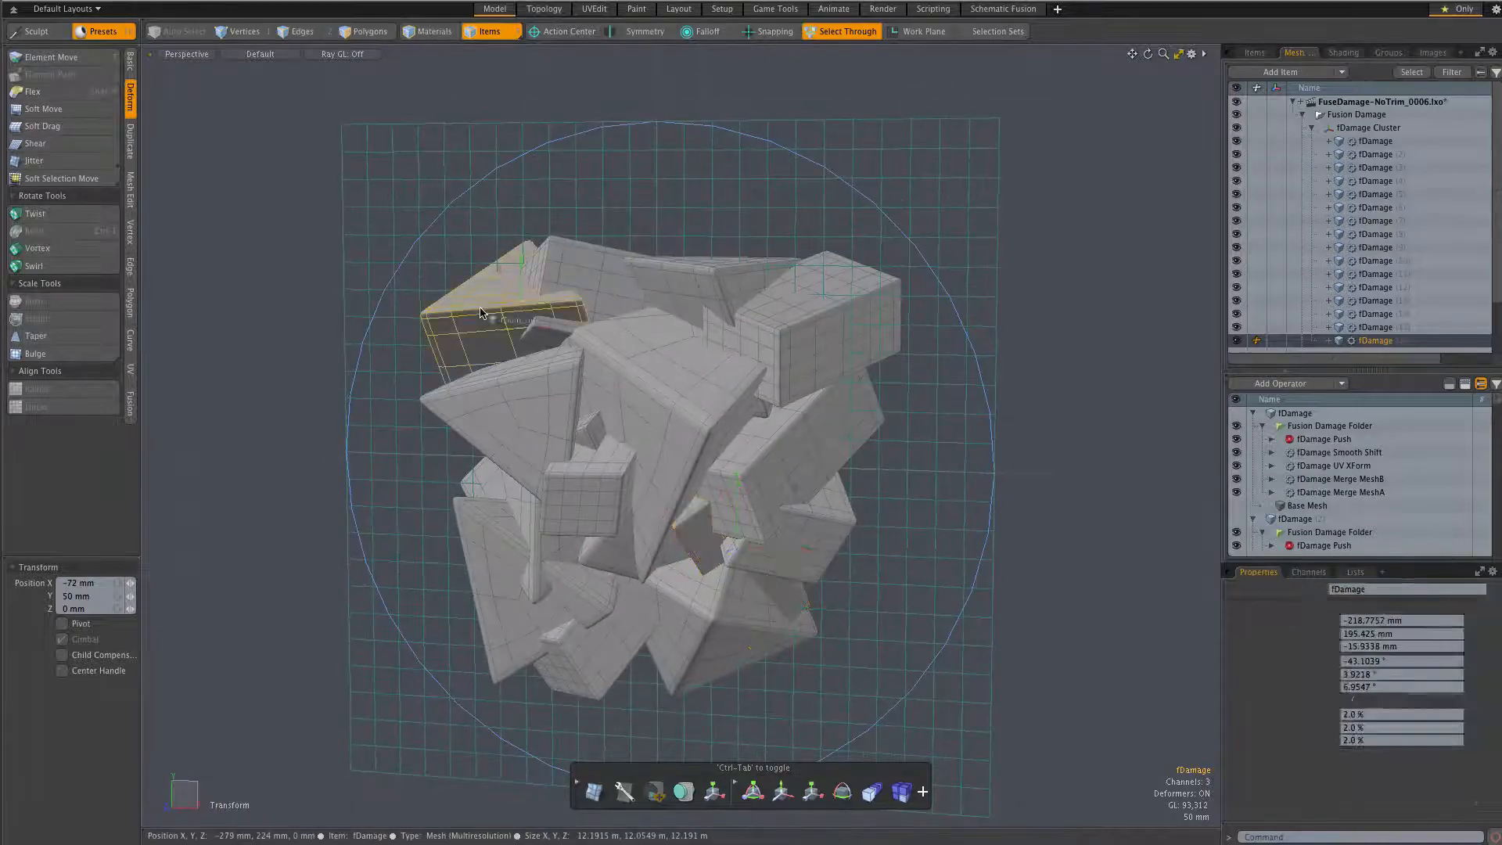
{"action": "left_click_drag", "start_coordinate": [519, 267], "coordinate": [579, 371]}
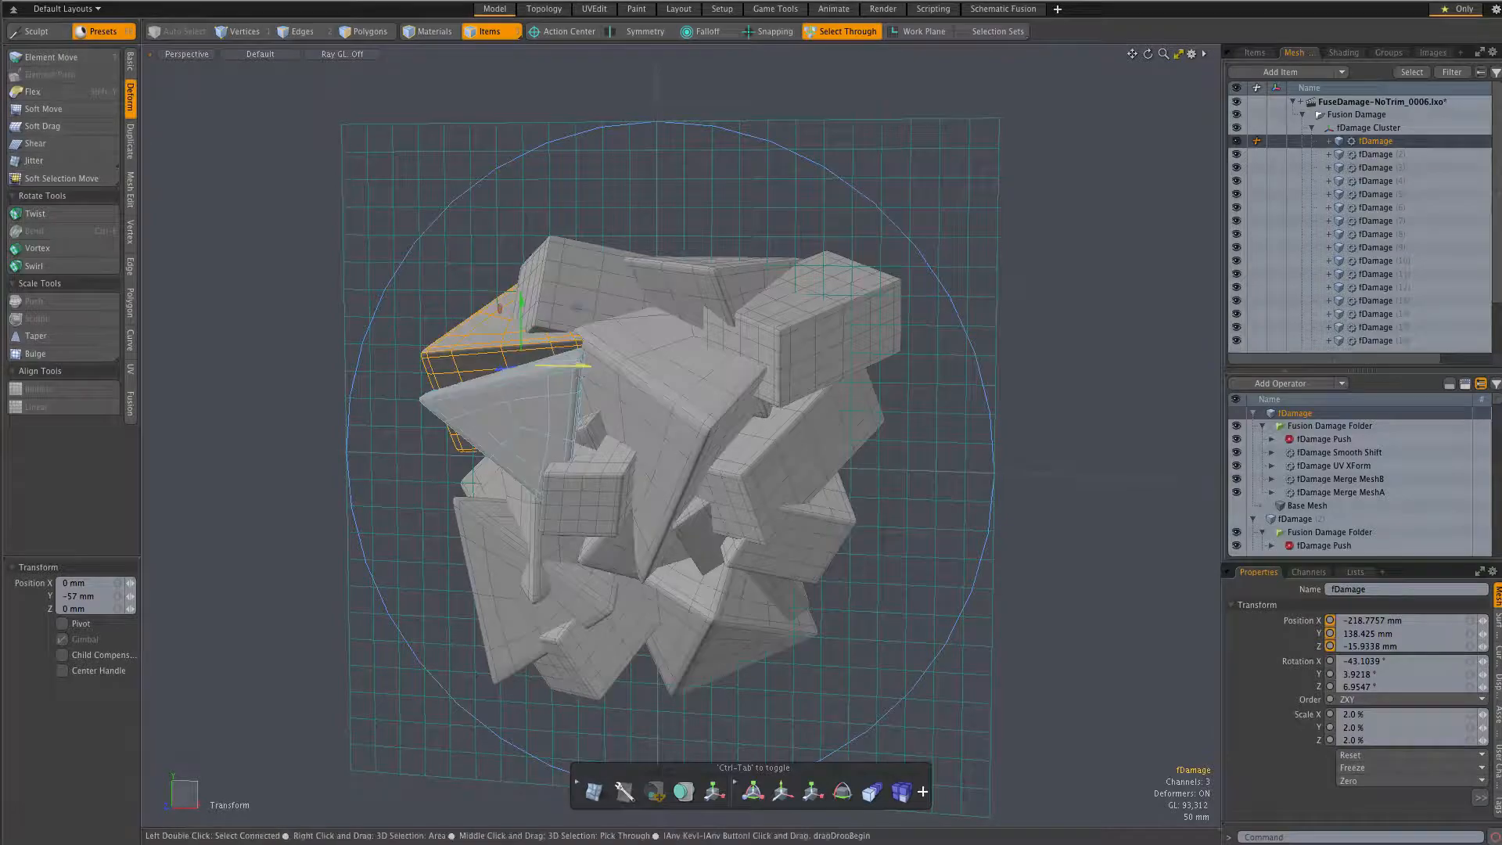